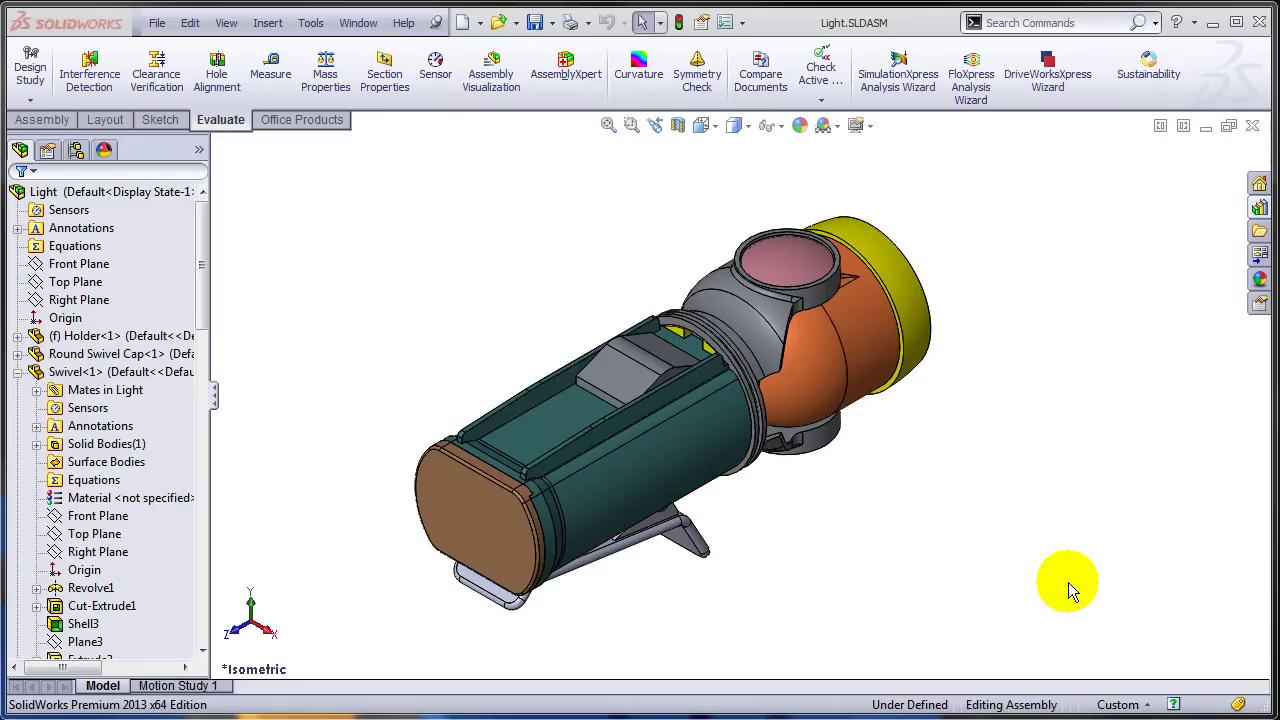
Step: Section the flashlight lengthwise along the Top Plane and confirm the cutaway
left_click(678, 126)
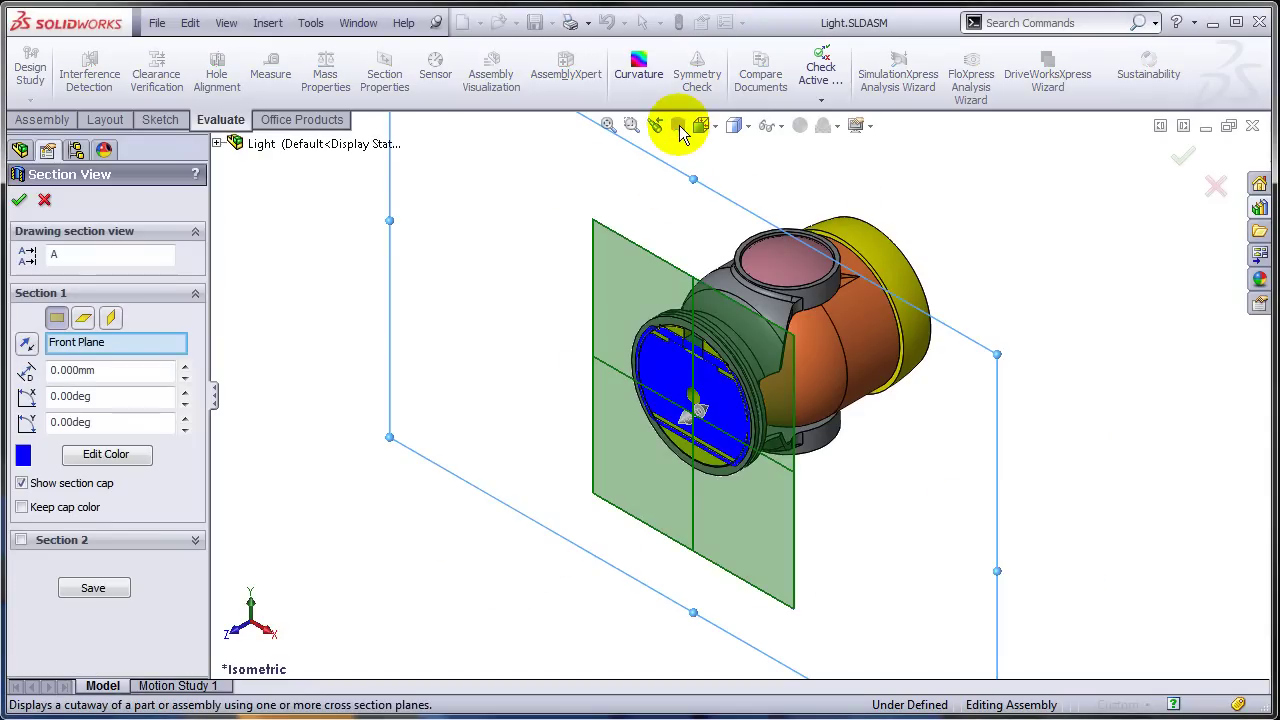
left_click(84, 318)
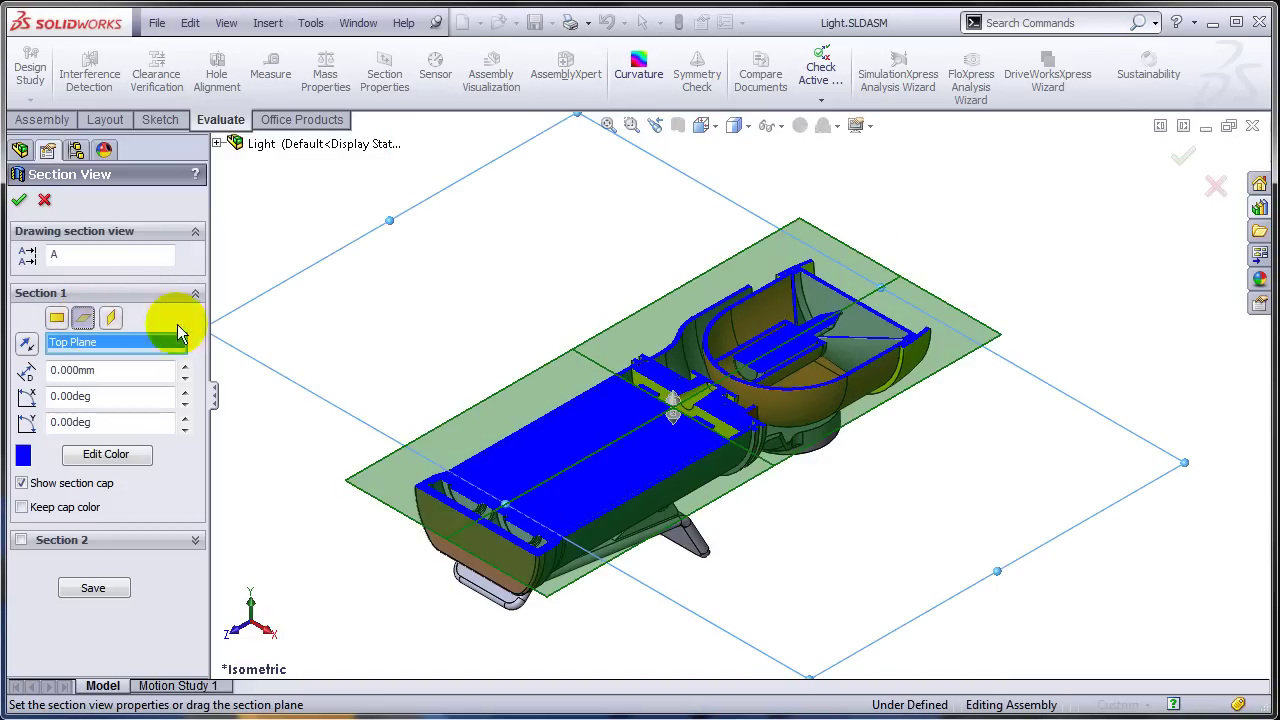
left_click(19, 200)
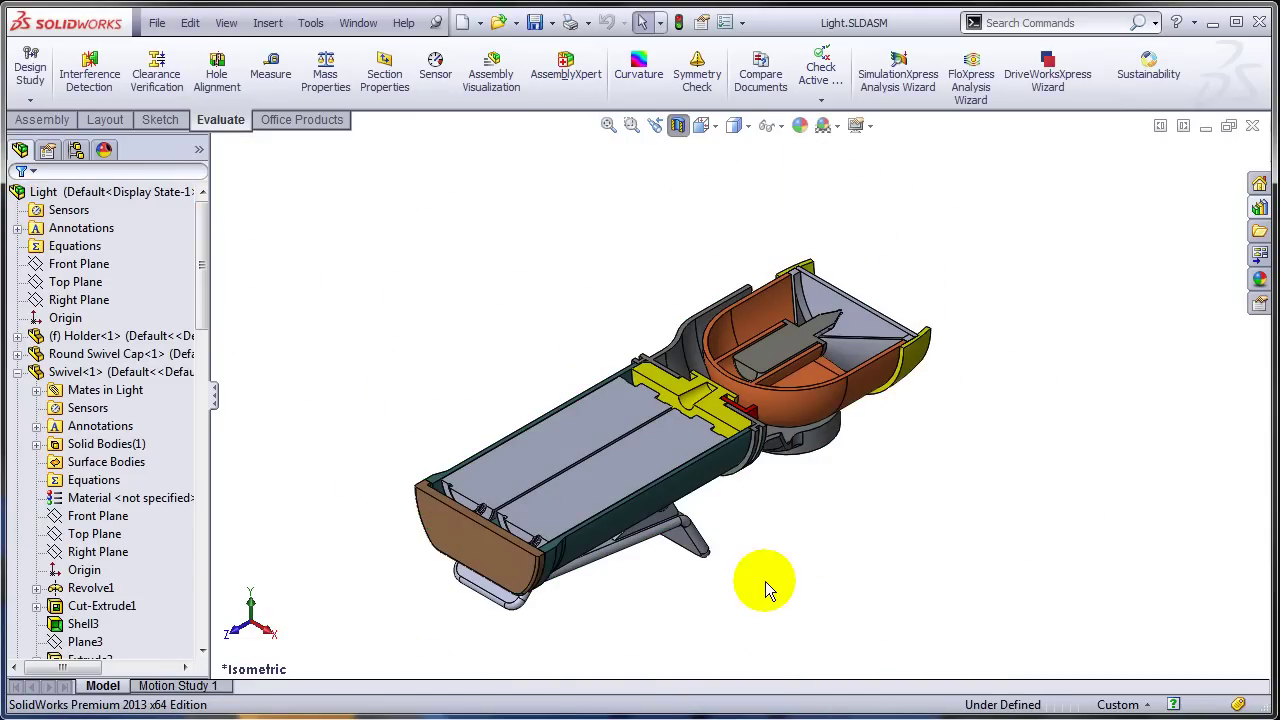
Step: Select the flashlight's internal components, then turn the section view off to show it whole
left_click(660, 23)
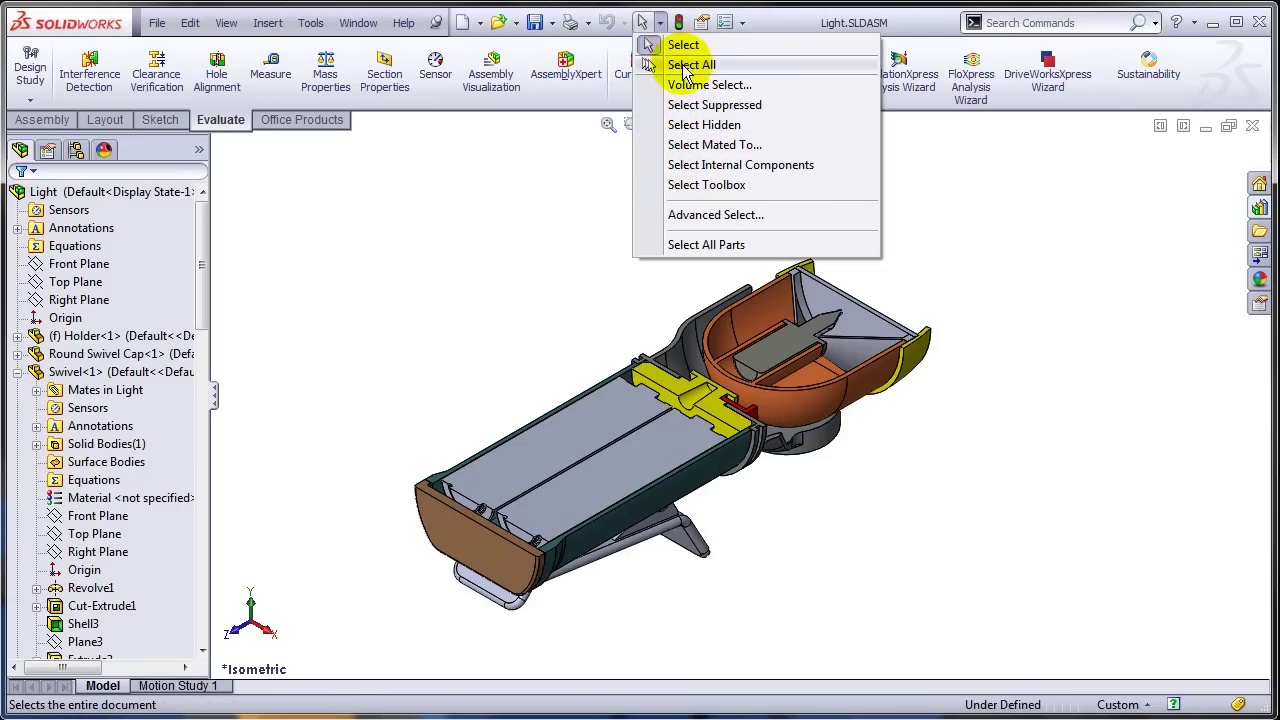
left_click(728, 166)
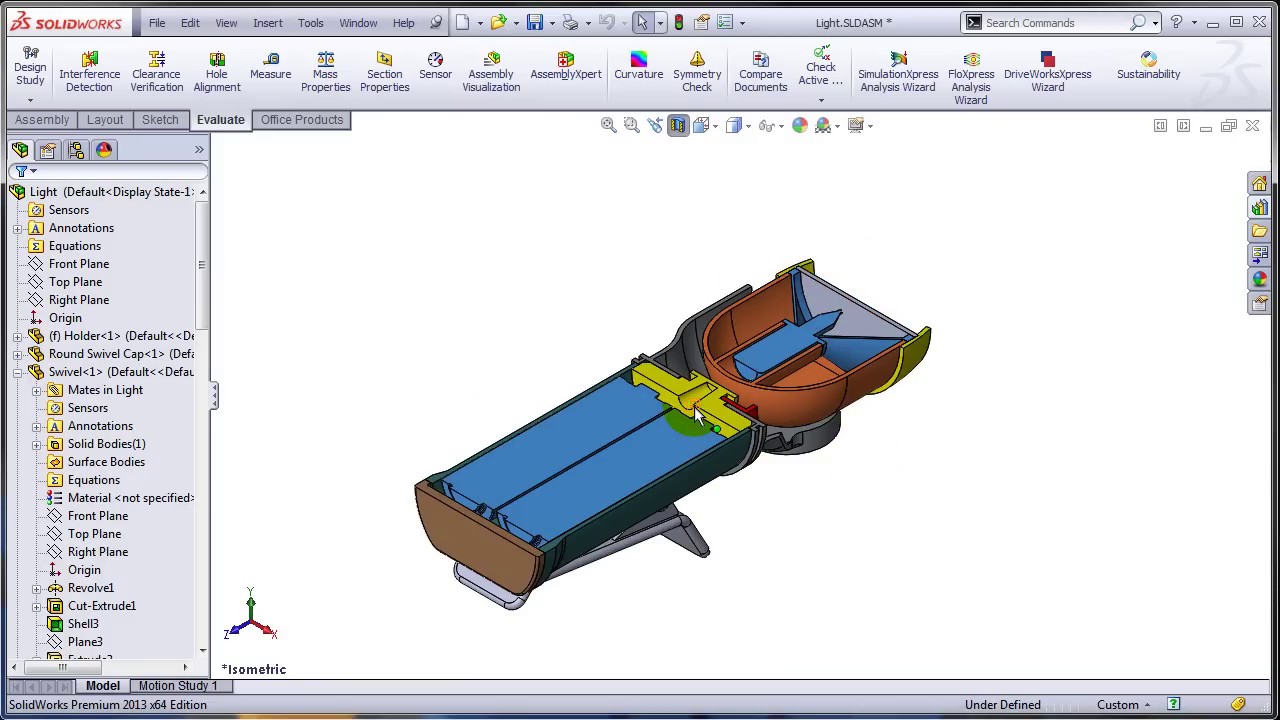
left_click(678, 127)
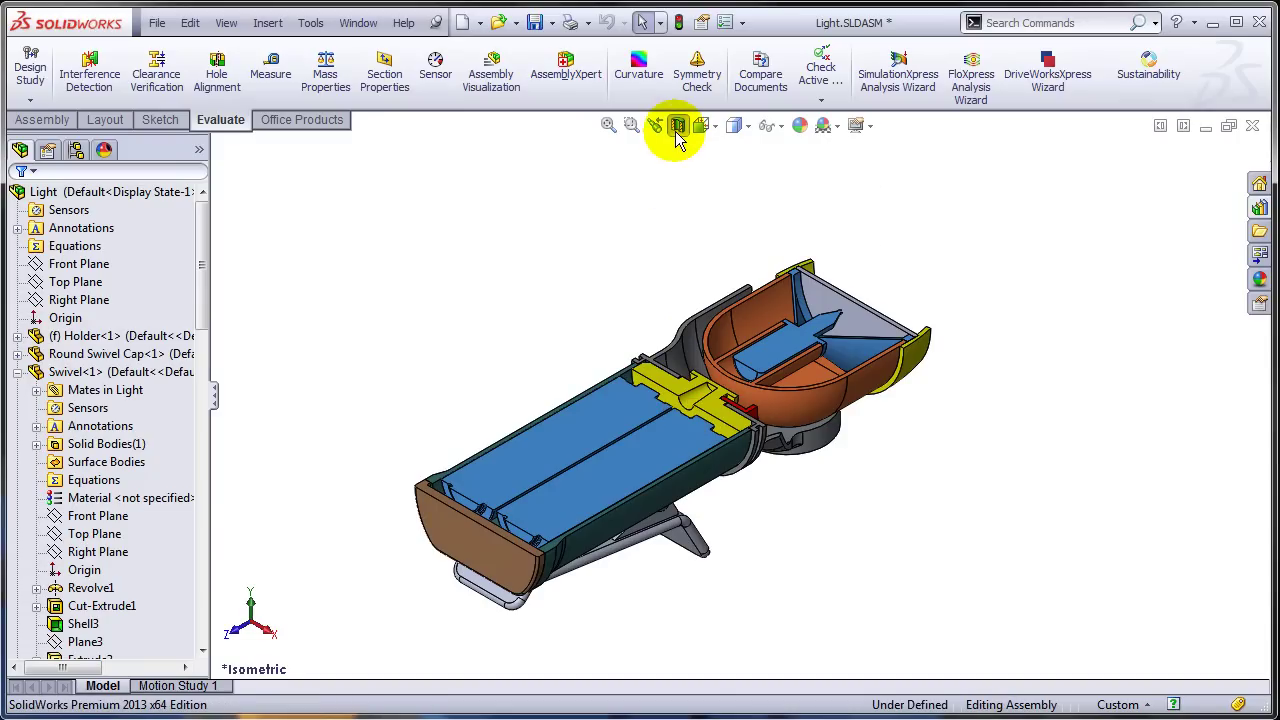
left_click(678, 135)
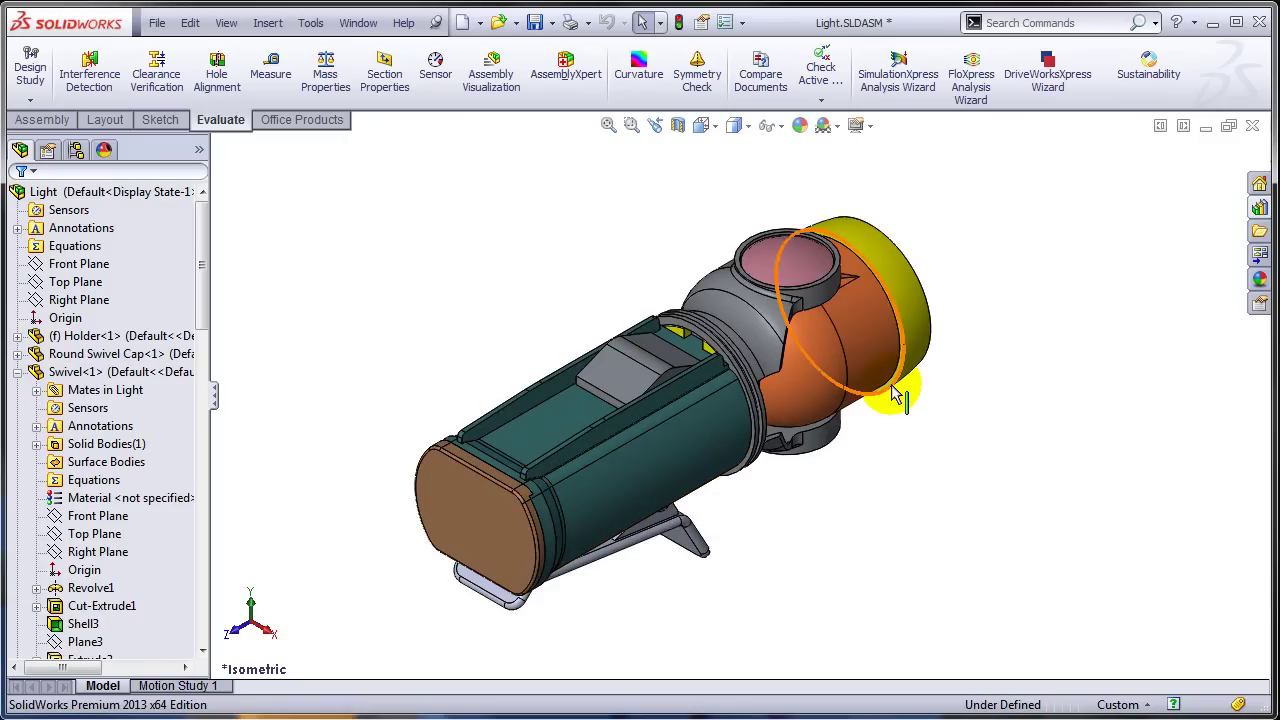
Step: Defeature the assembly, removing and hiding internal components, with a Top Plane section view
left_click(311, 23)
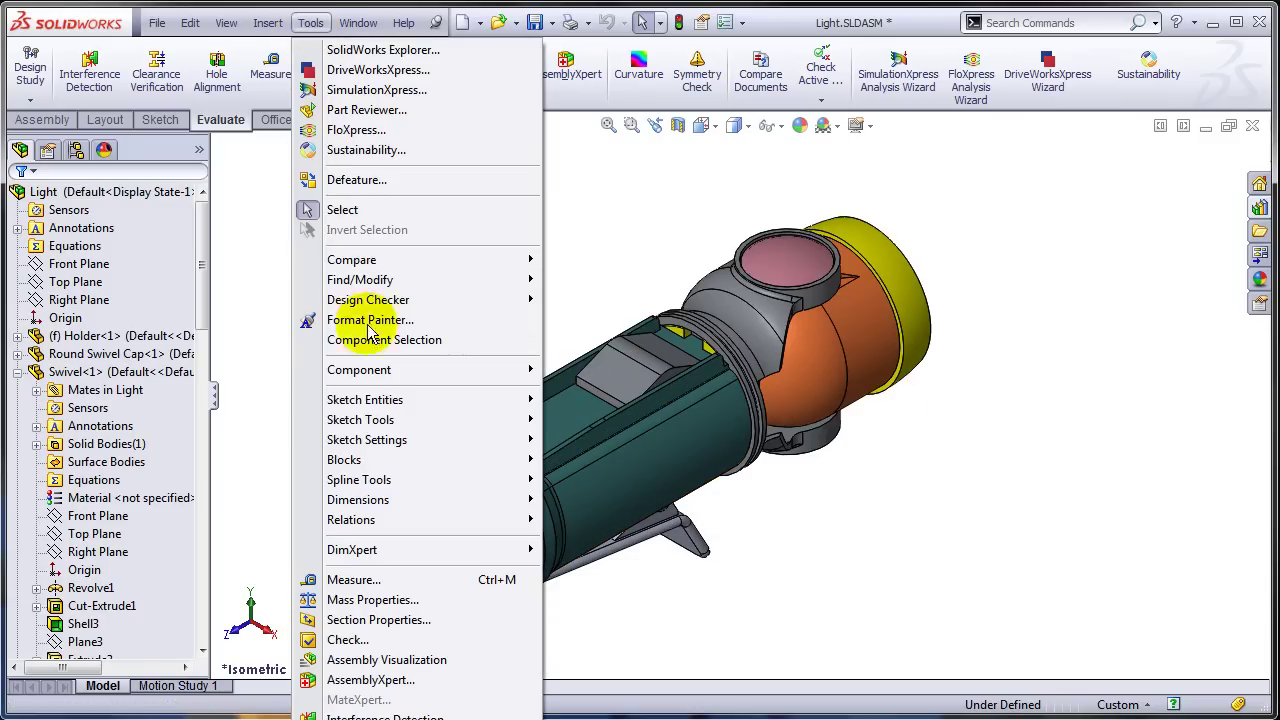
left_click(357, 180)
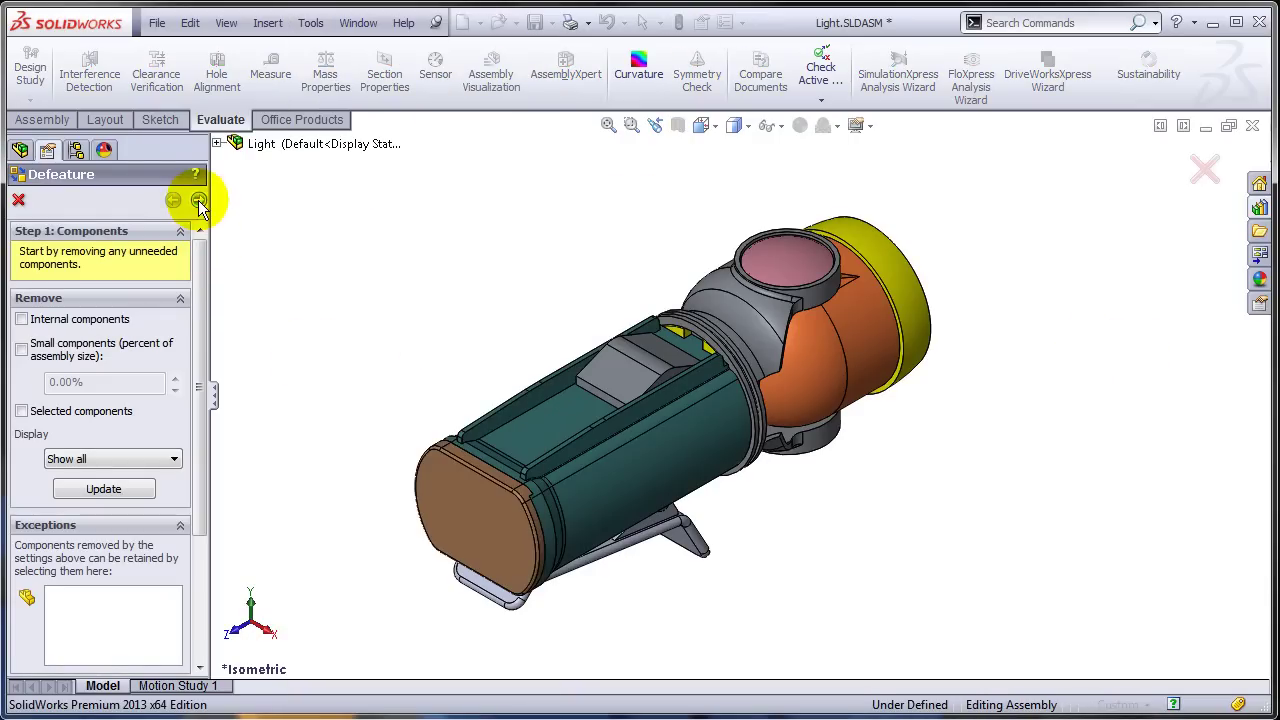
left_click(21, 320)
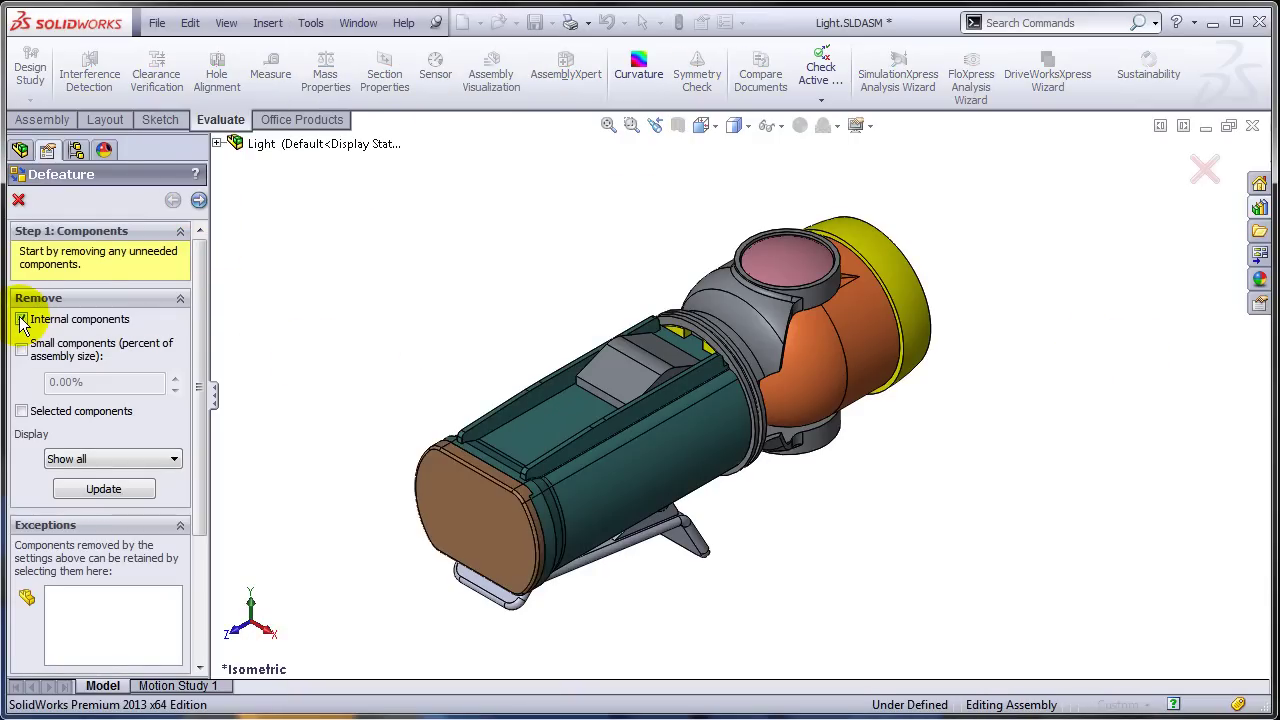
left_click(126, 459)
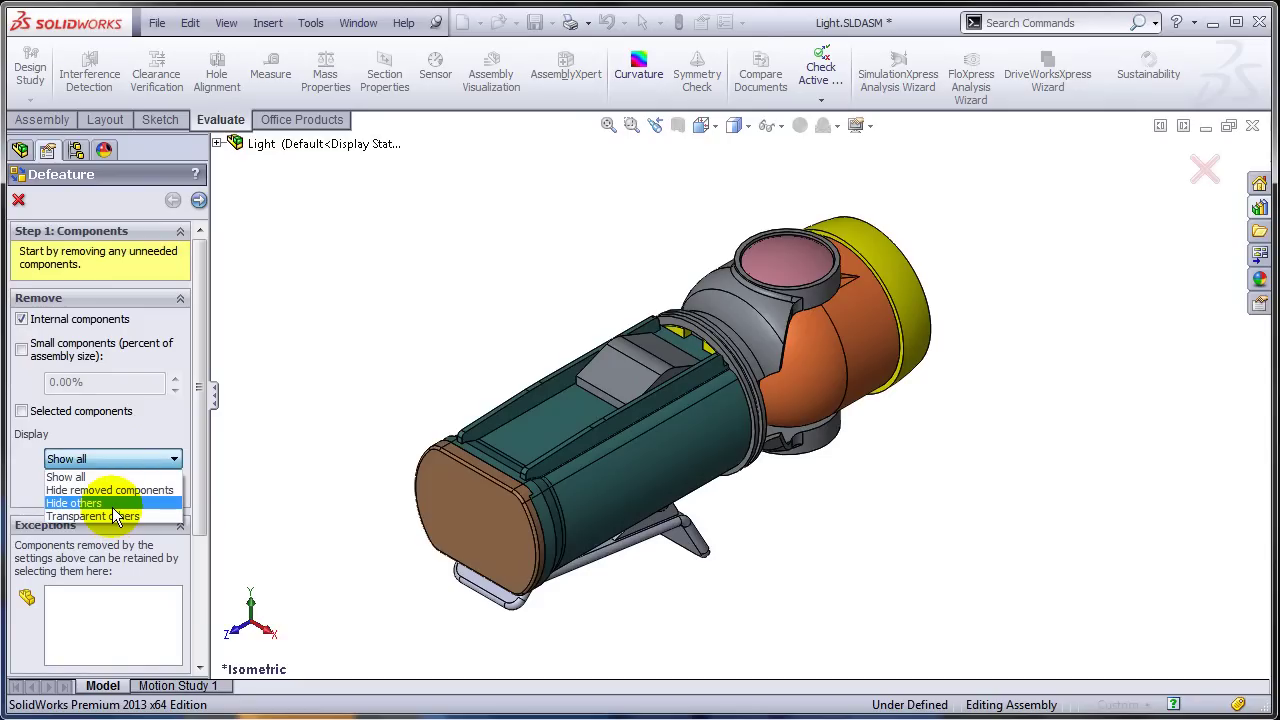
left_click(113, 490)
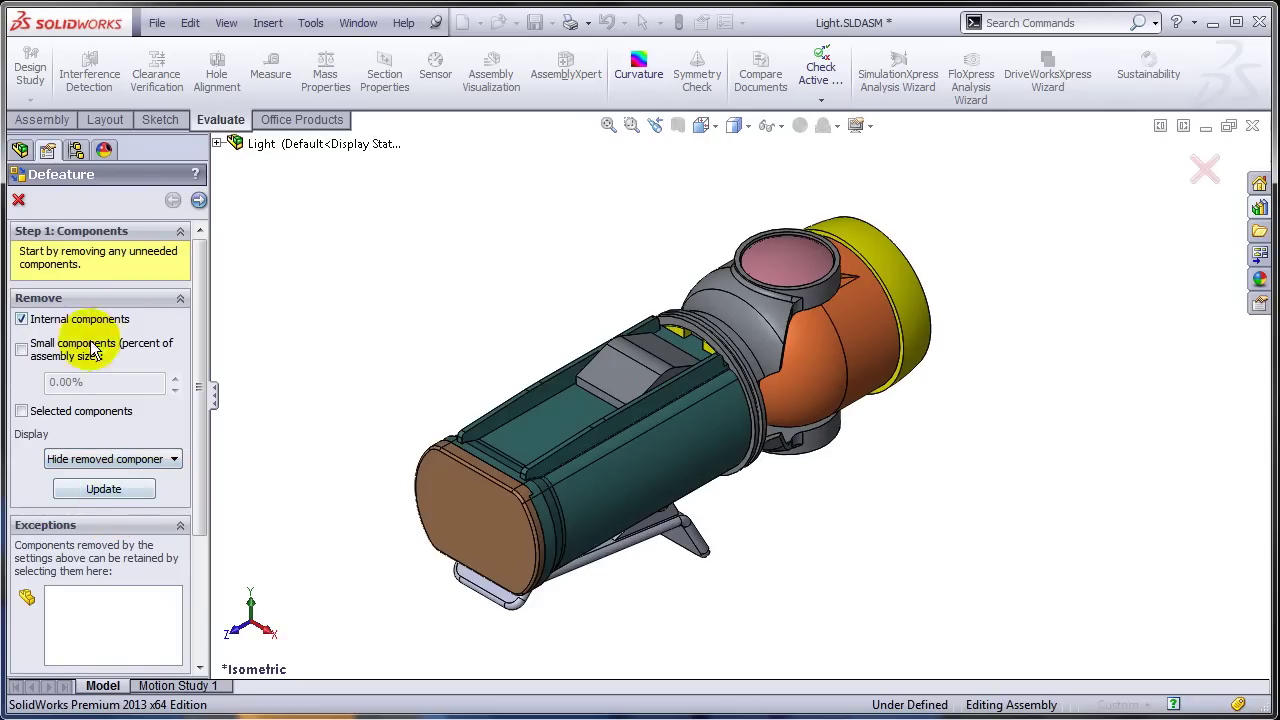
left_click(114, 491)
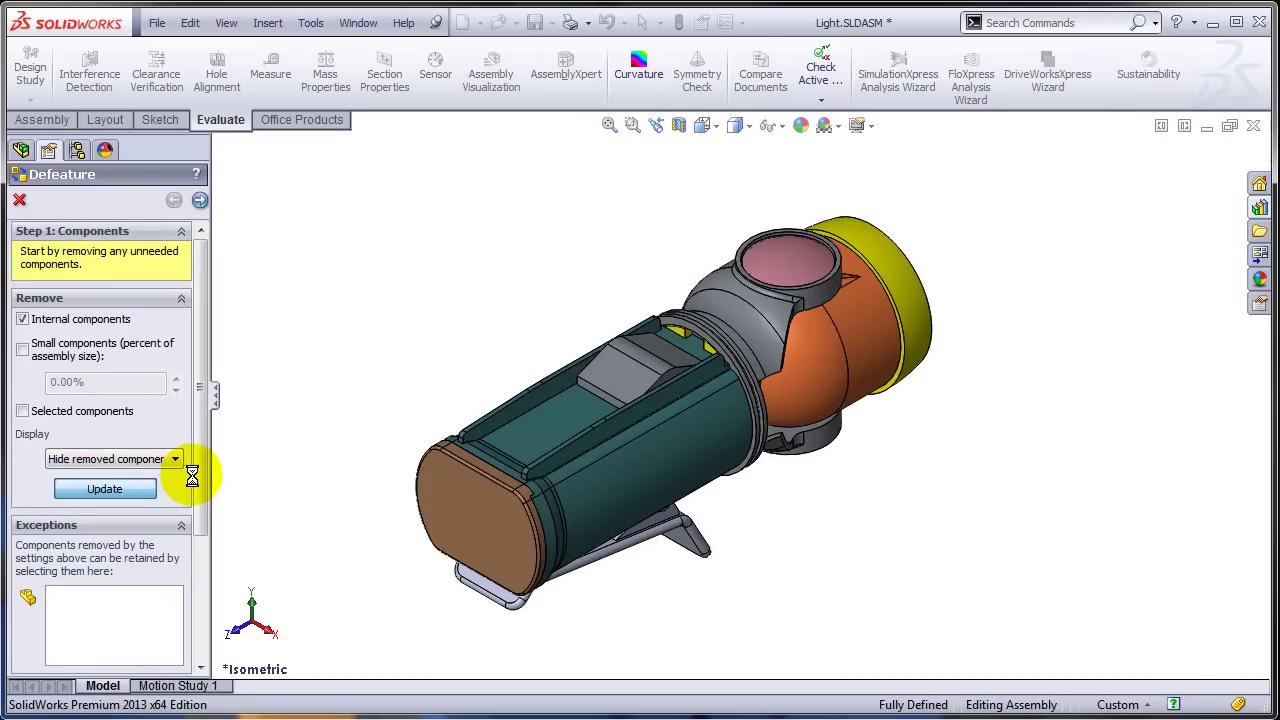
left_click_drag(200, 466, 194, 586)
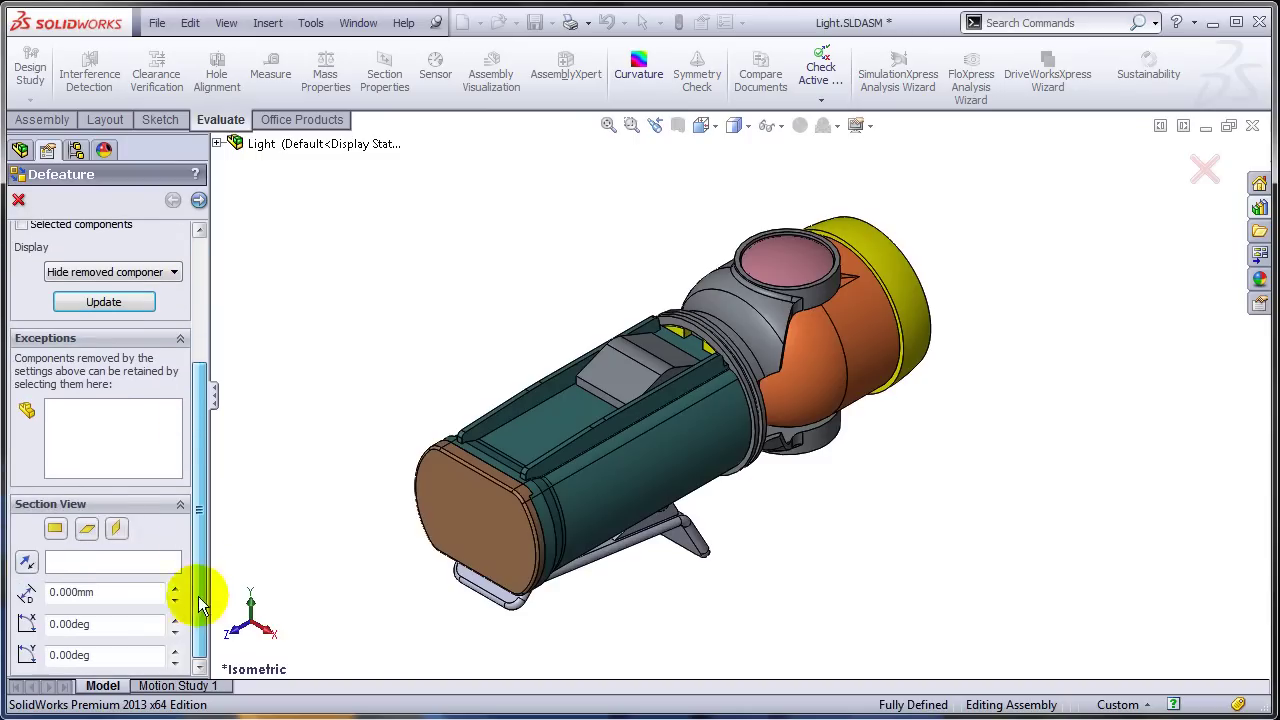
left_click(87, 529)
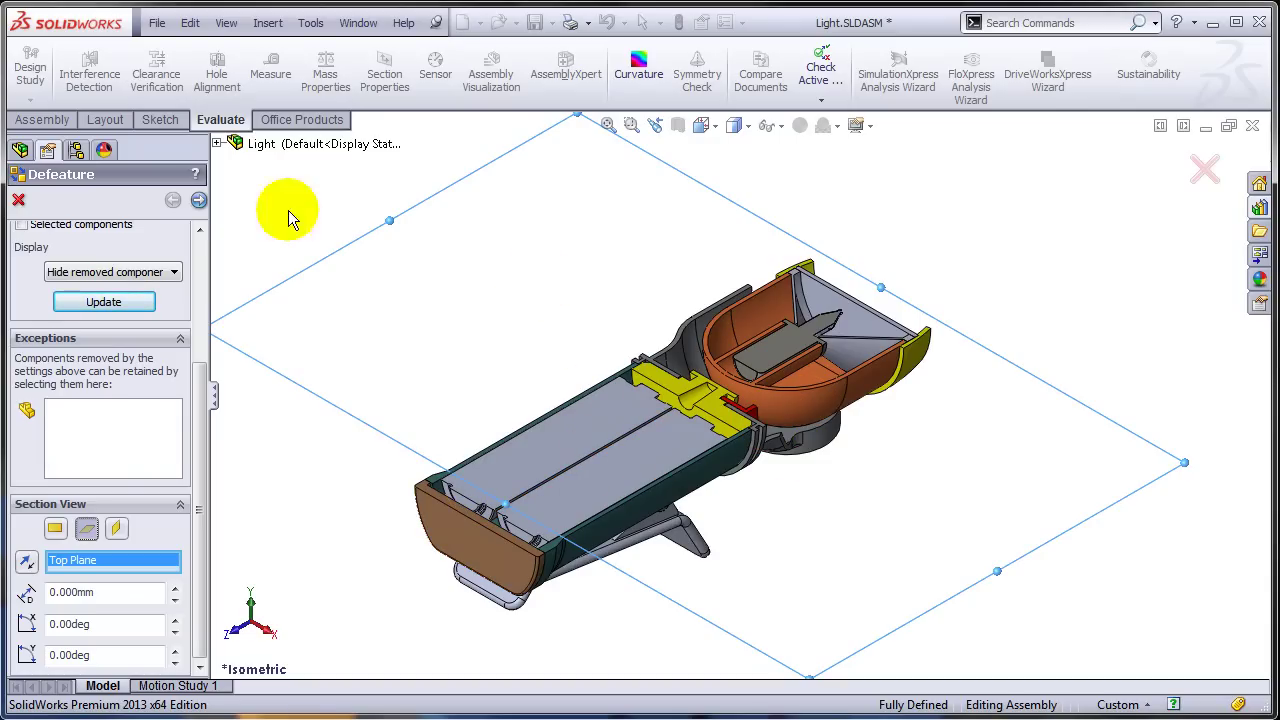
Step: Preview the defeature through Steps 2 and 3 with cavities filled, then cancel it
left_click(199, 200)
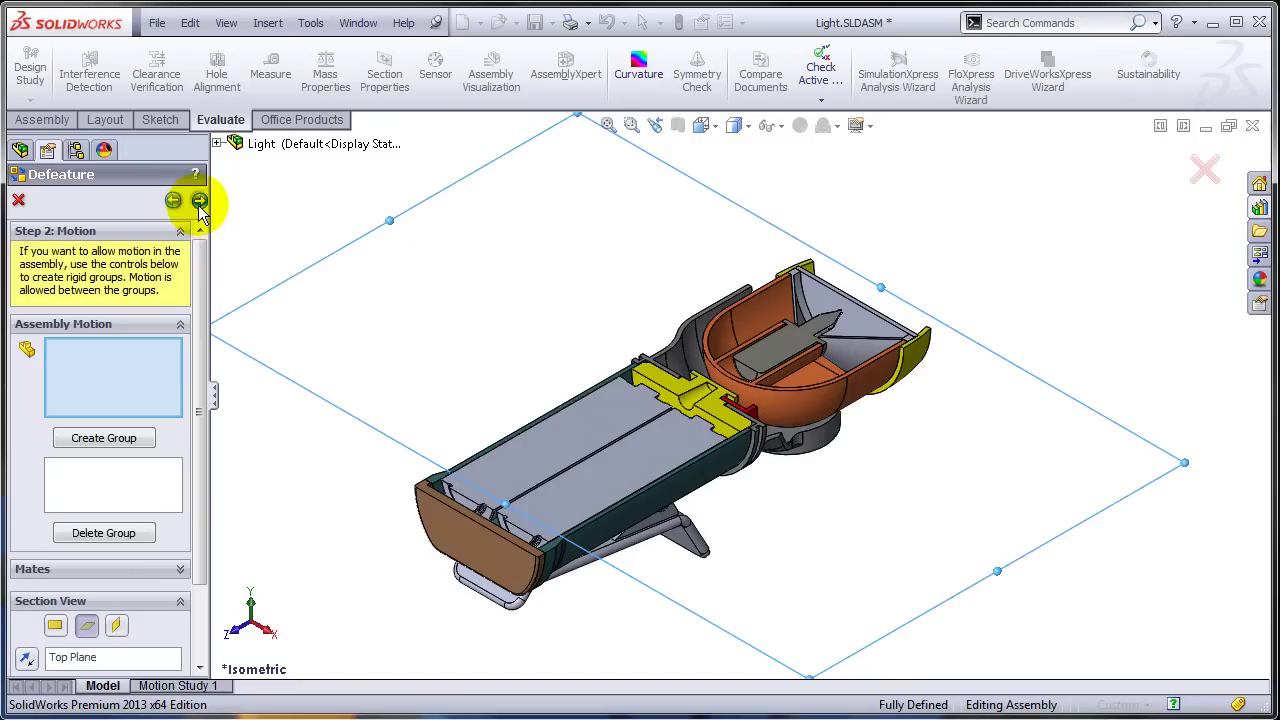
left_click(200, 201)
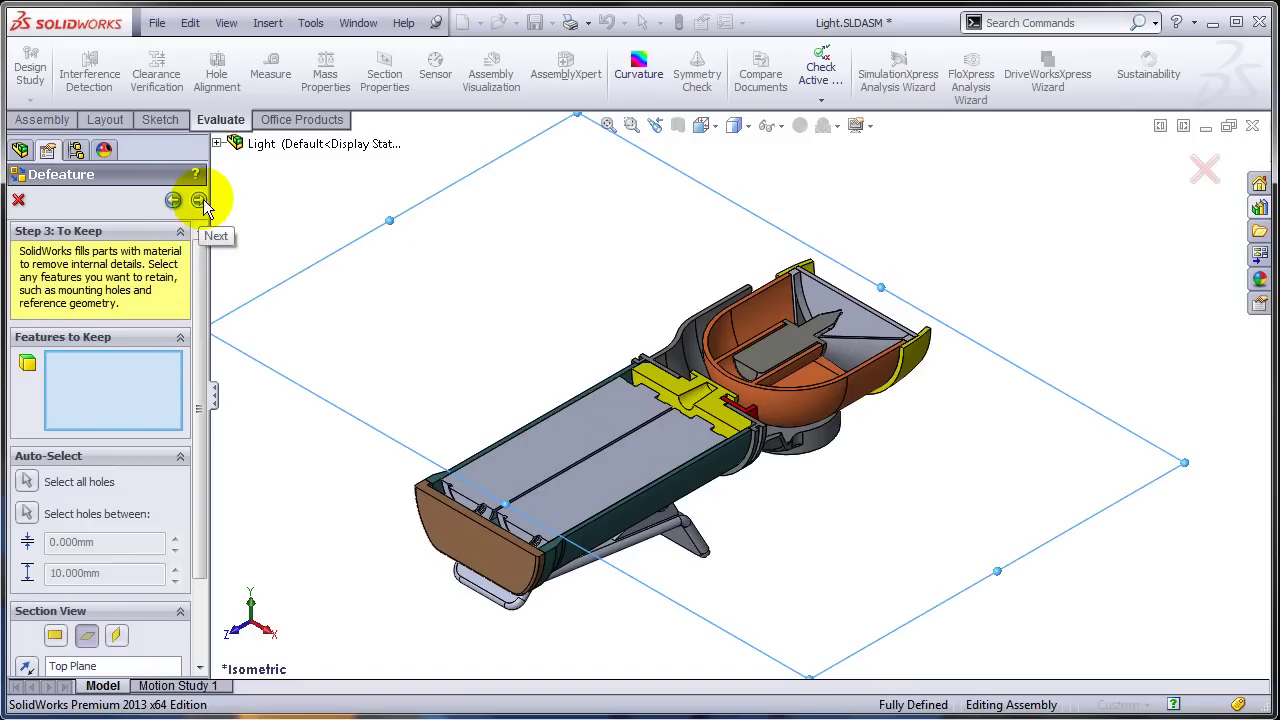
left_click(200, 201)
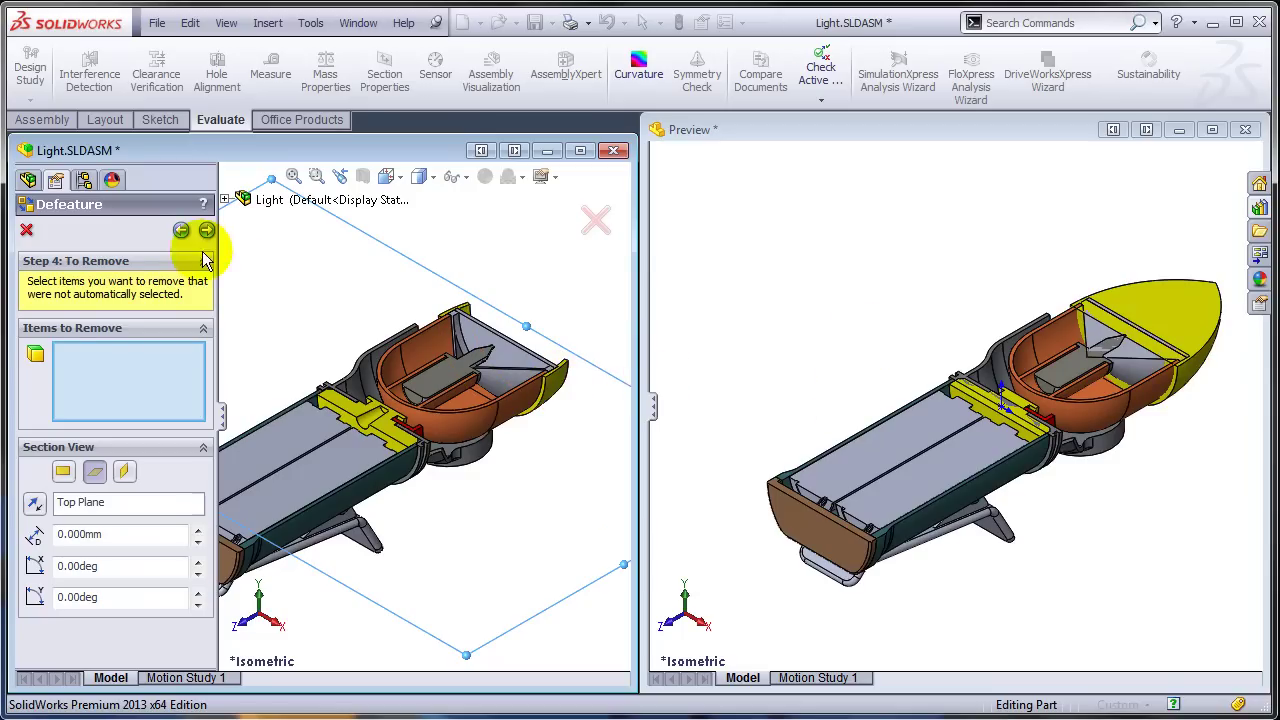
left_click(26, 233)
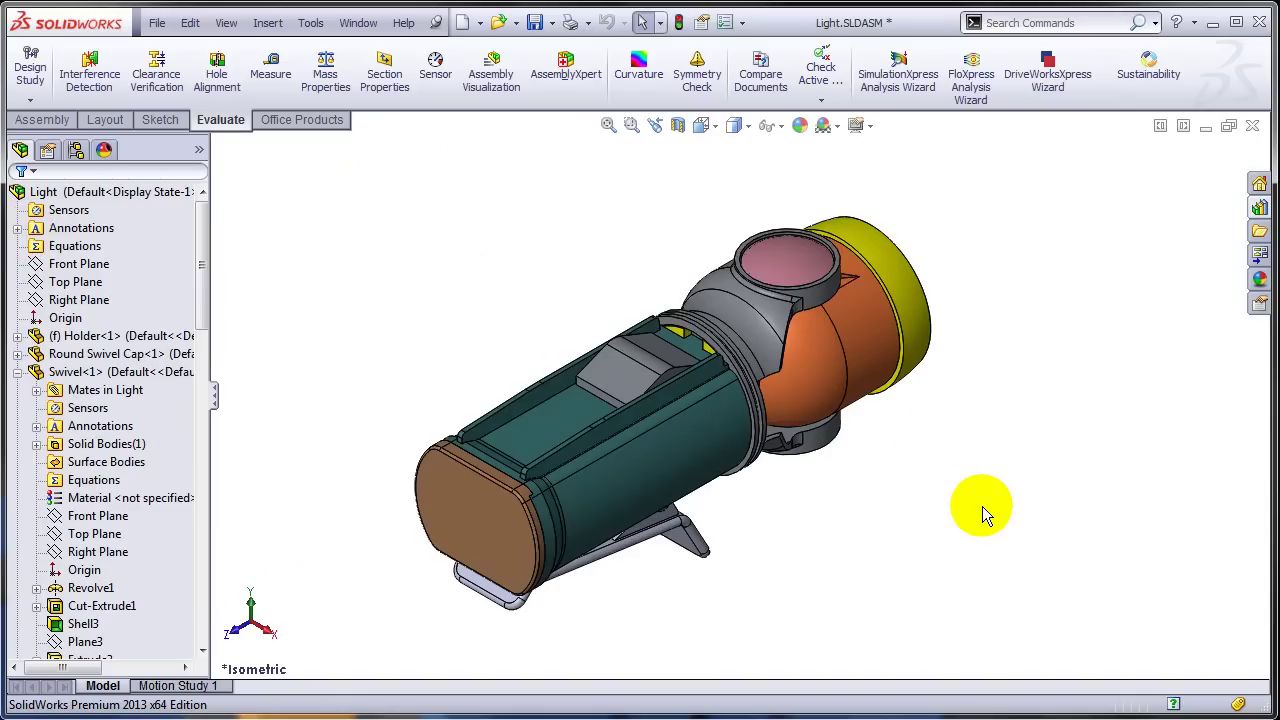
Step: Save the exterior components as part 'Filled Part' (*.sldprt) and open it from recent files
middle_click_drag(978, 512, 962, 535)
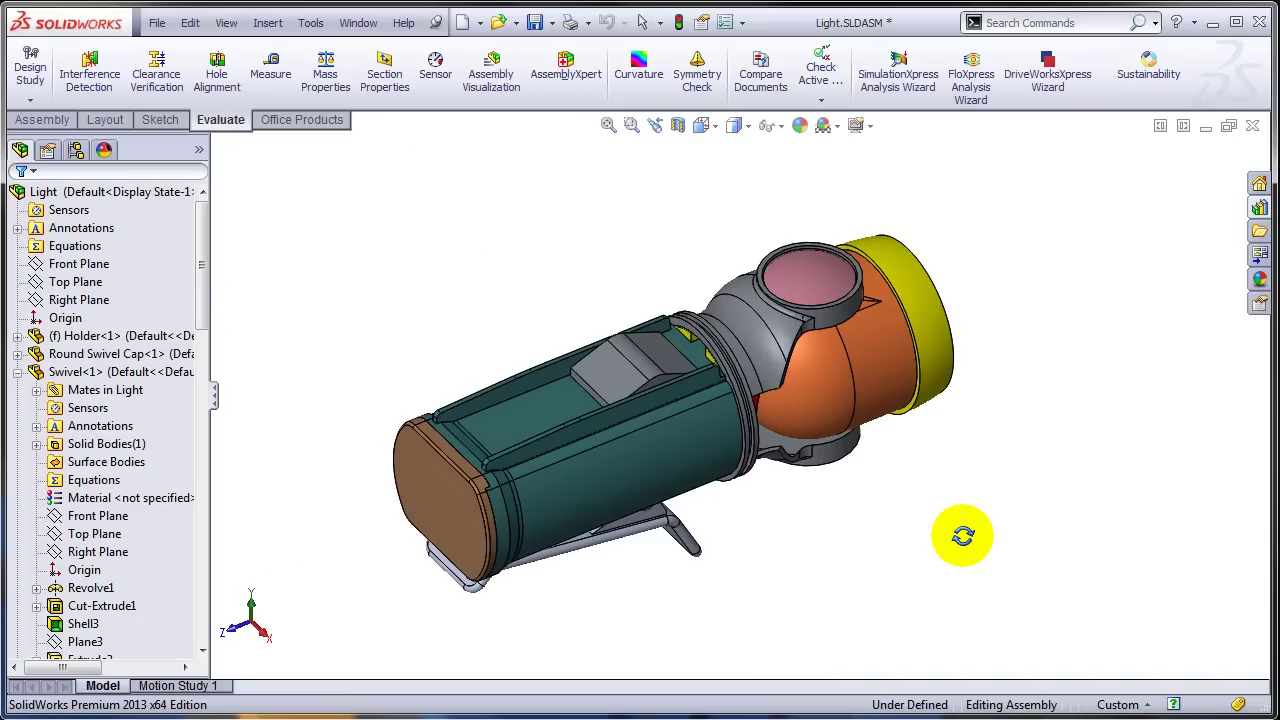
left_click(155, 24)
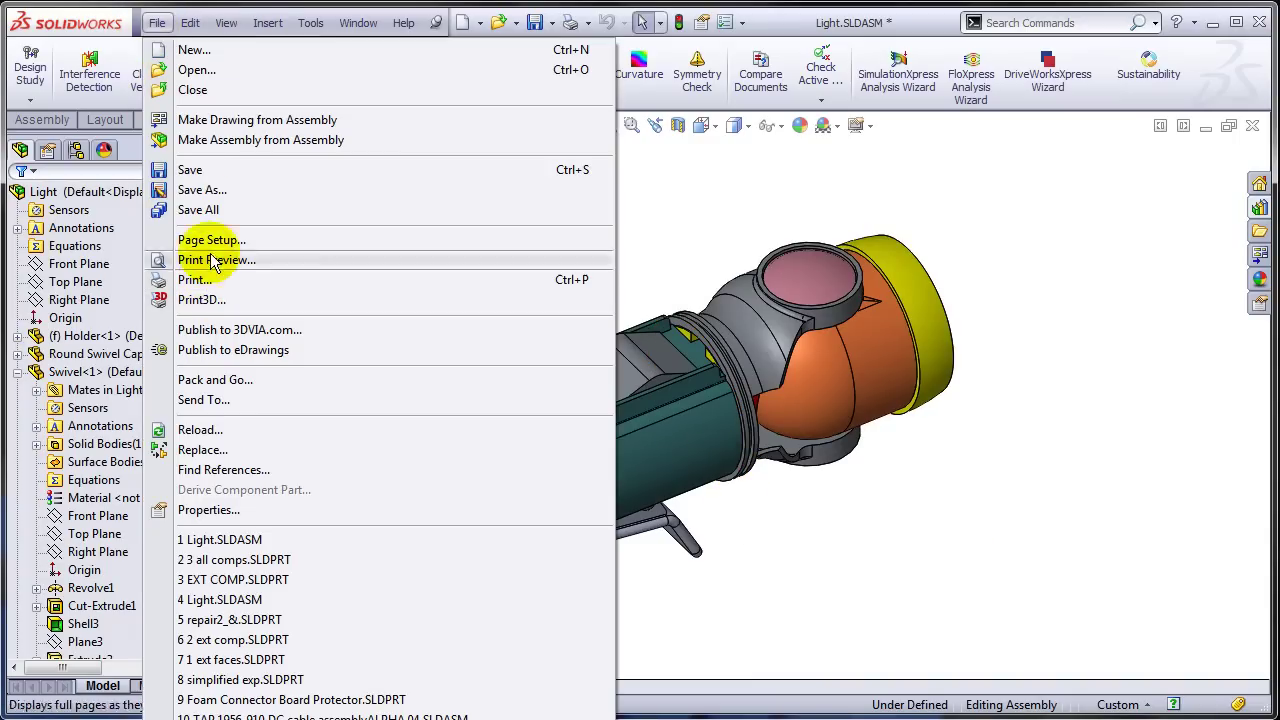
left_click(207, 190)
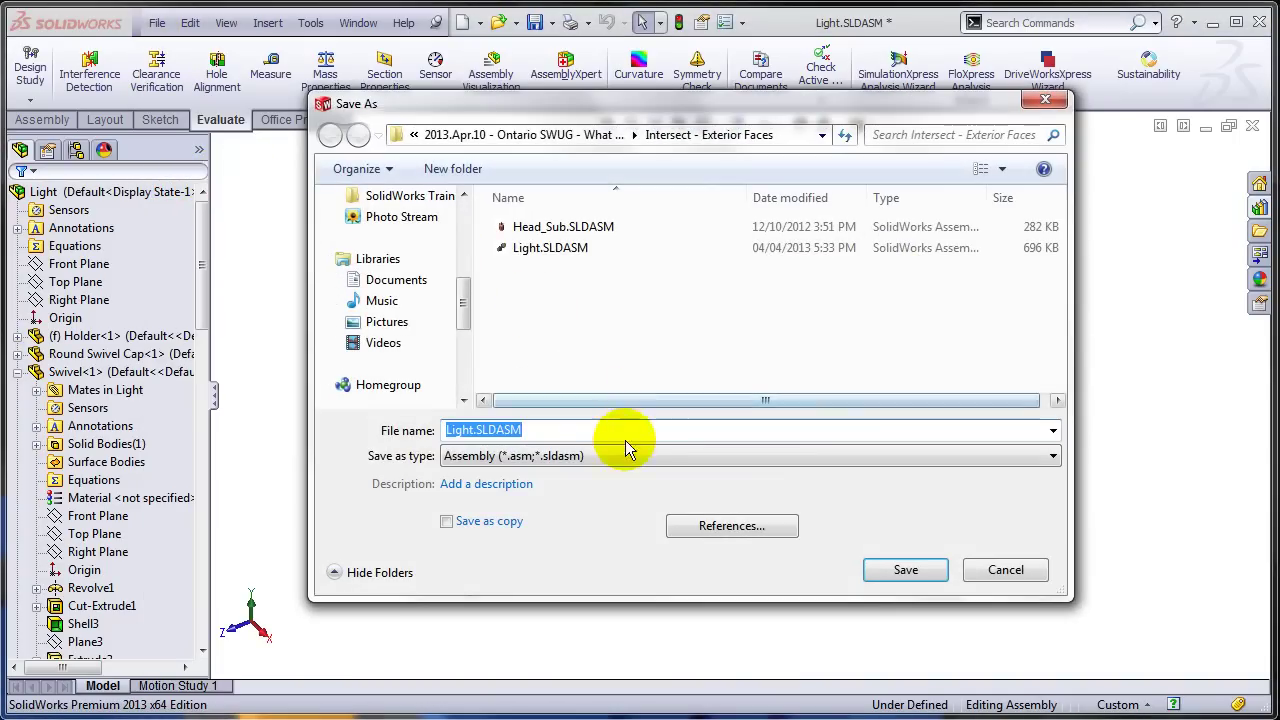
left_click(618, 456)
left_click(548, 507)
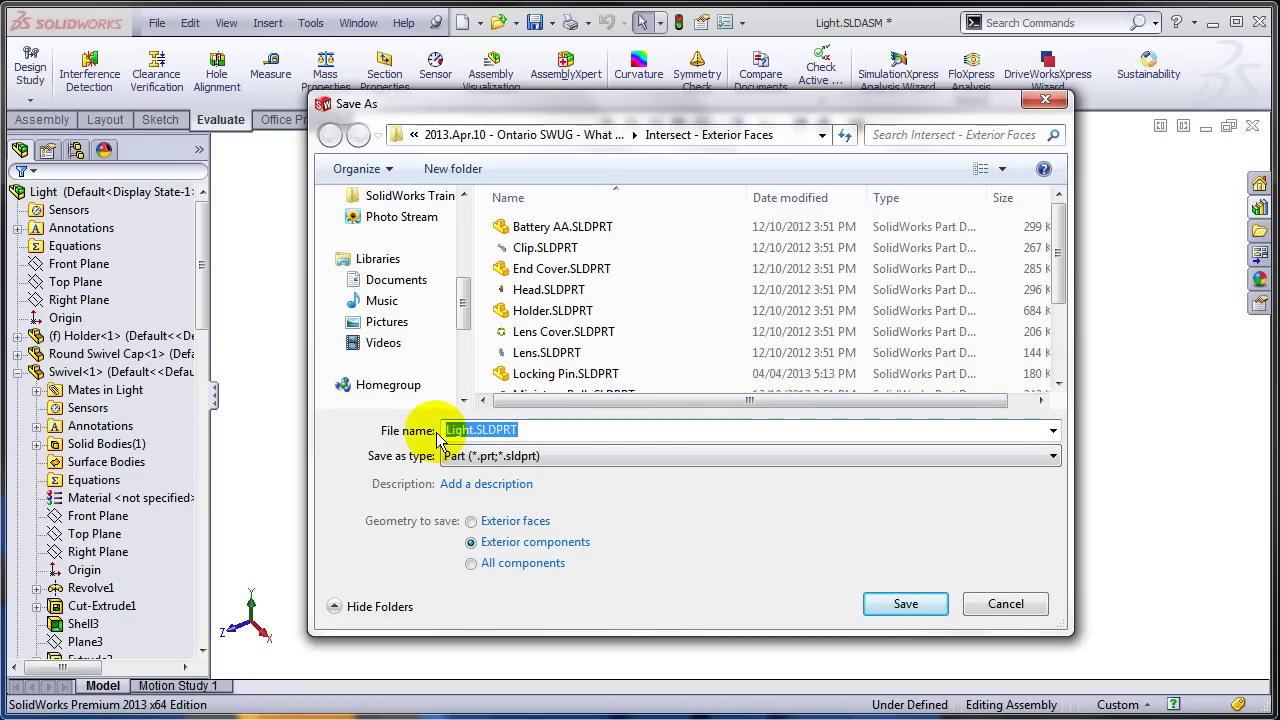
type("Filled Part")
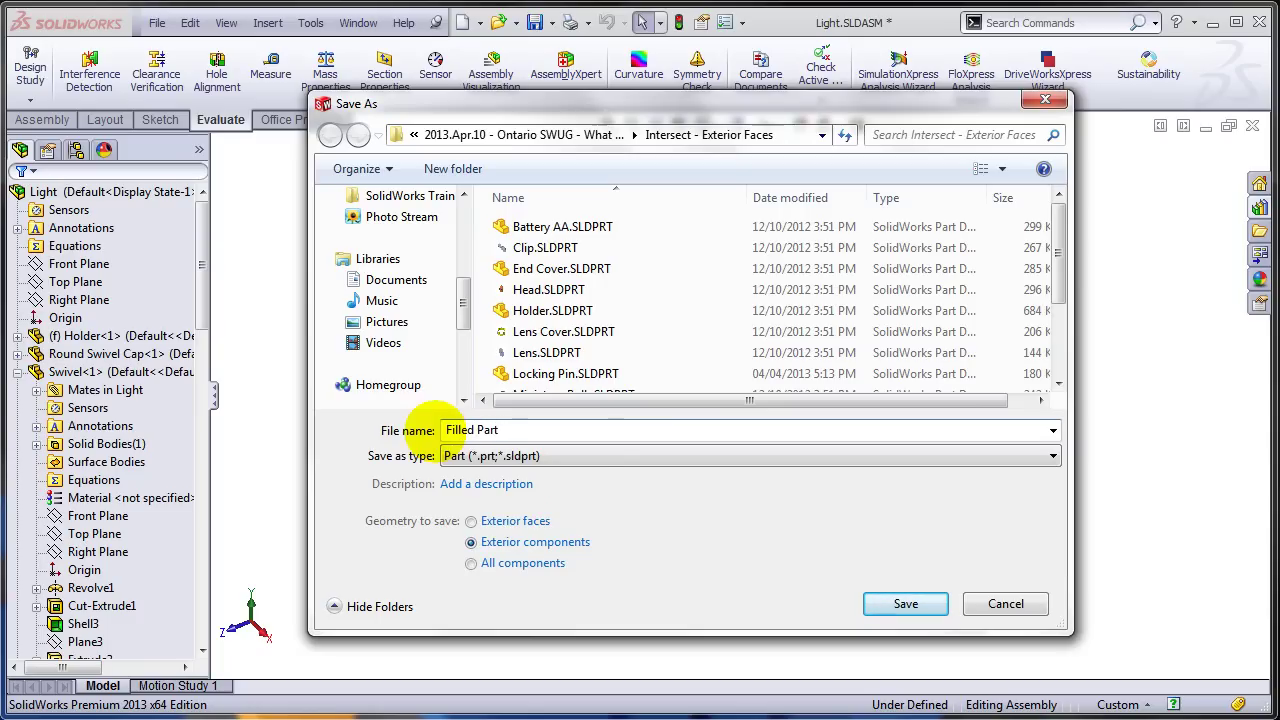
left_click(905, 603)
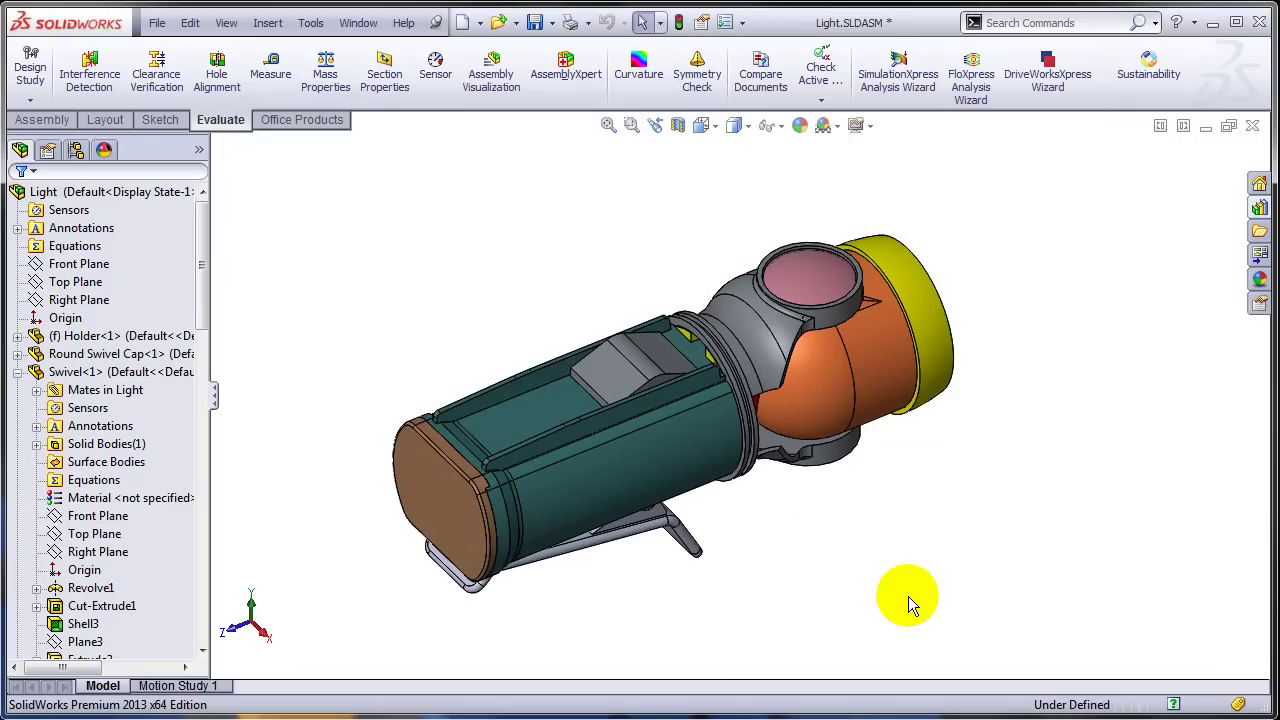
left_click(157, 22)
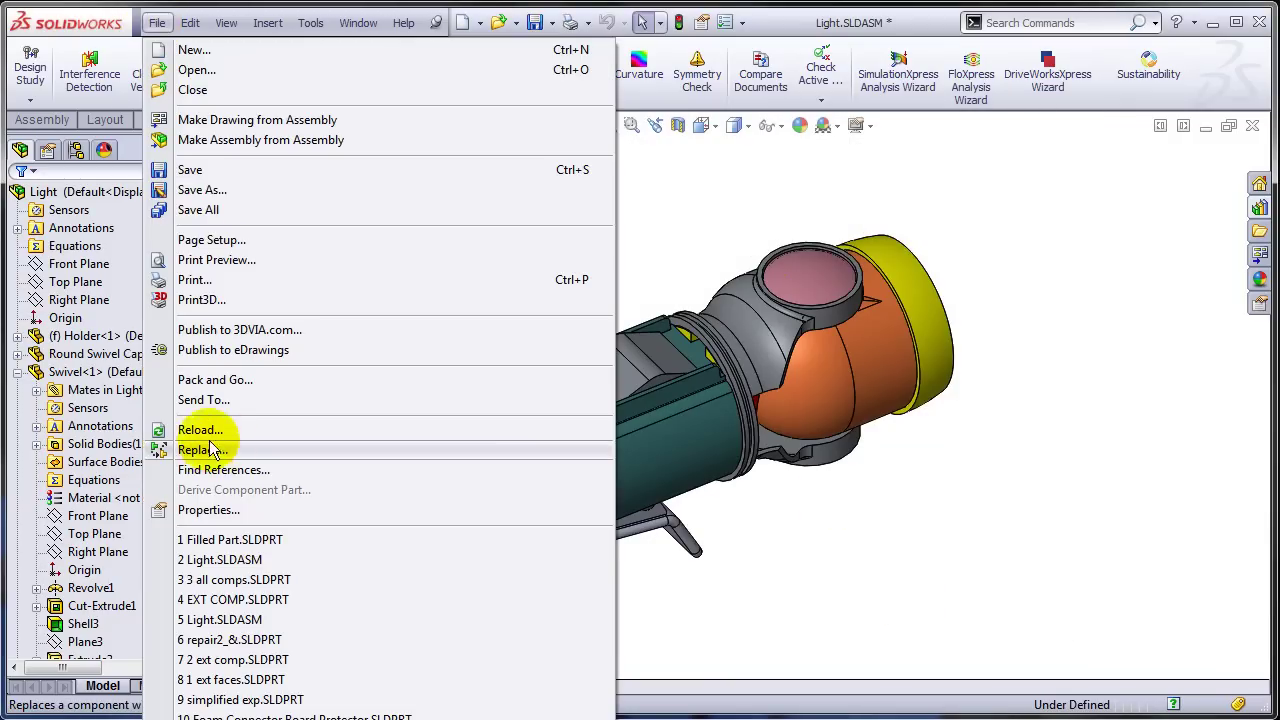
left_click(232, 540)
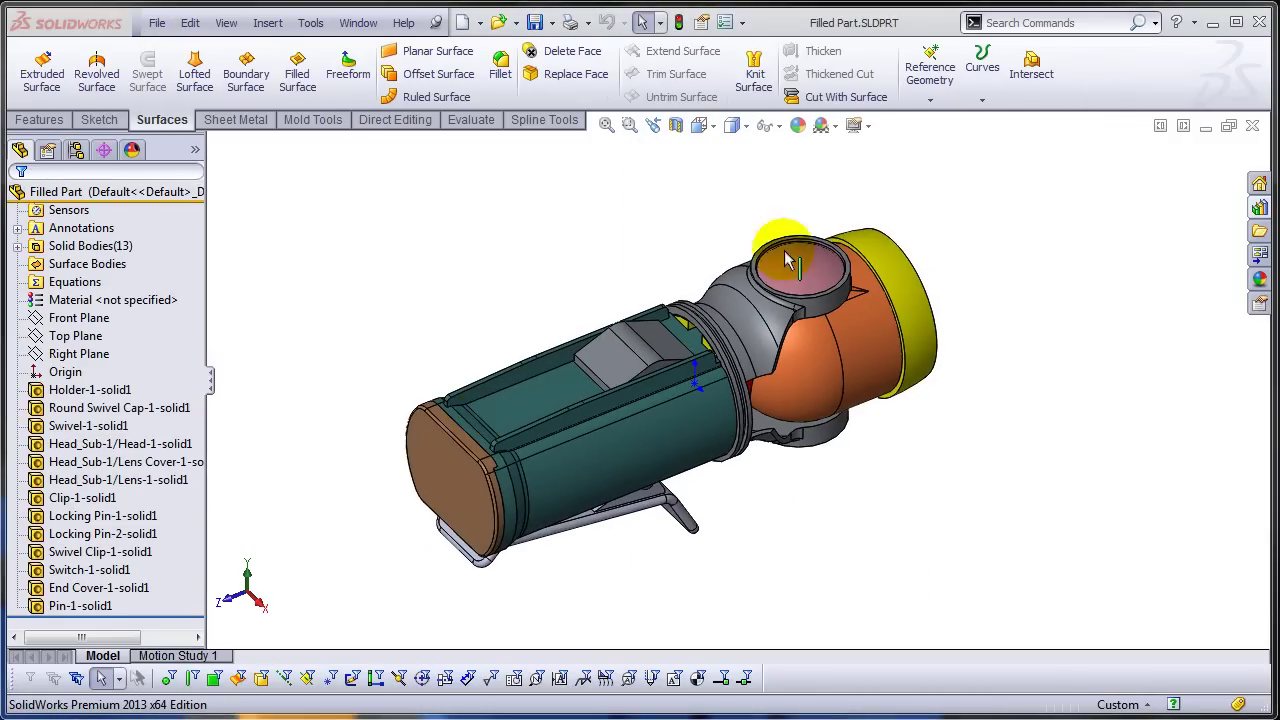
left_click(677, 125)
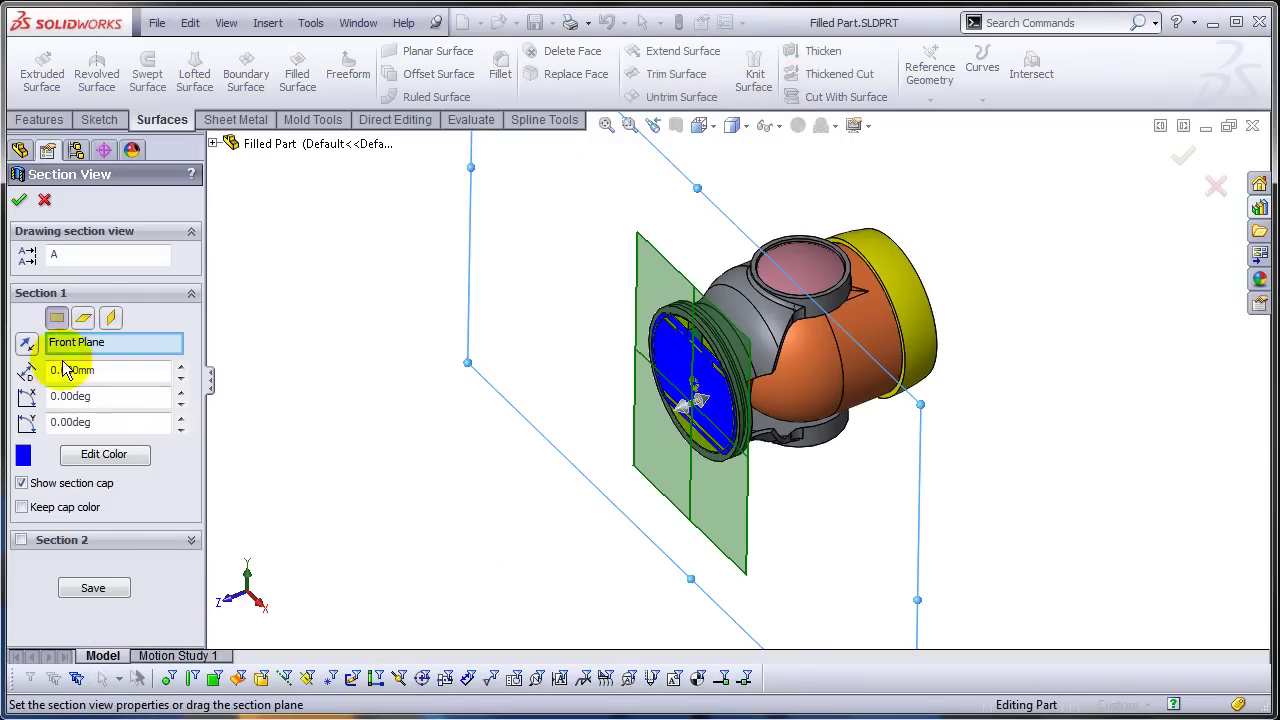
left_click(84, 318)
left_click(19, 200)
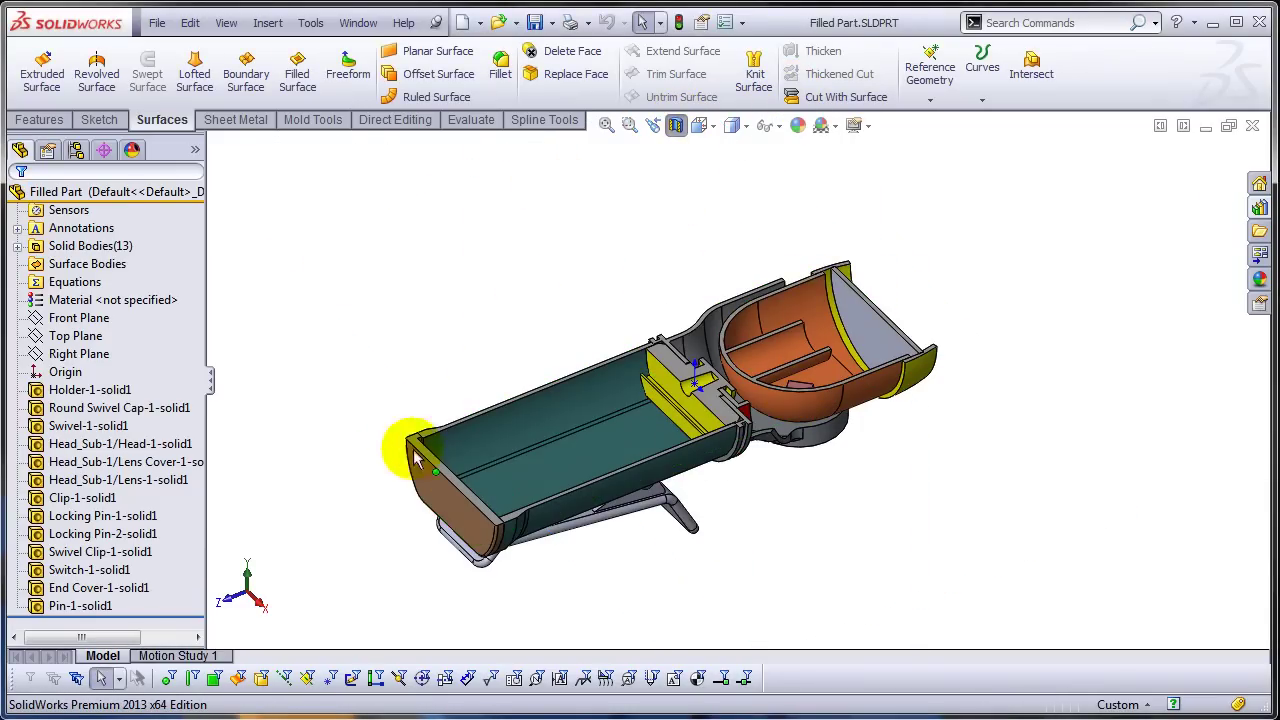
left_click(676, 127)
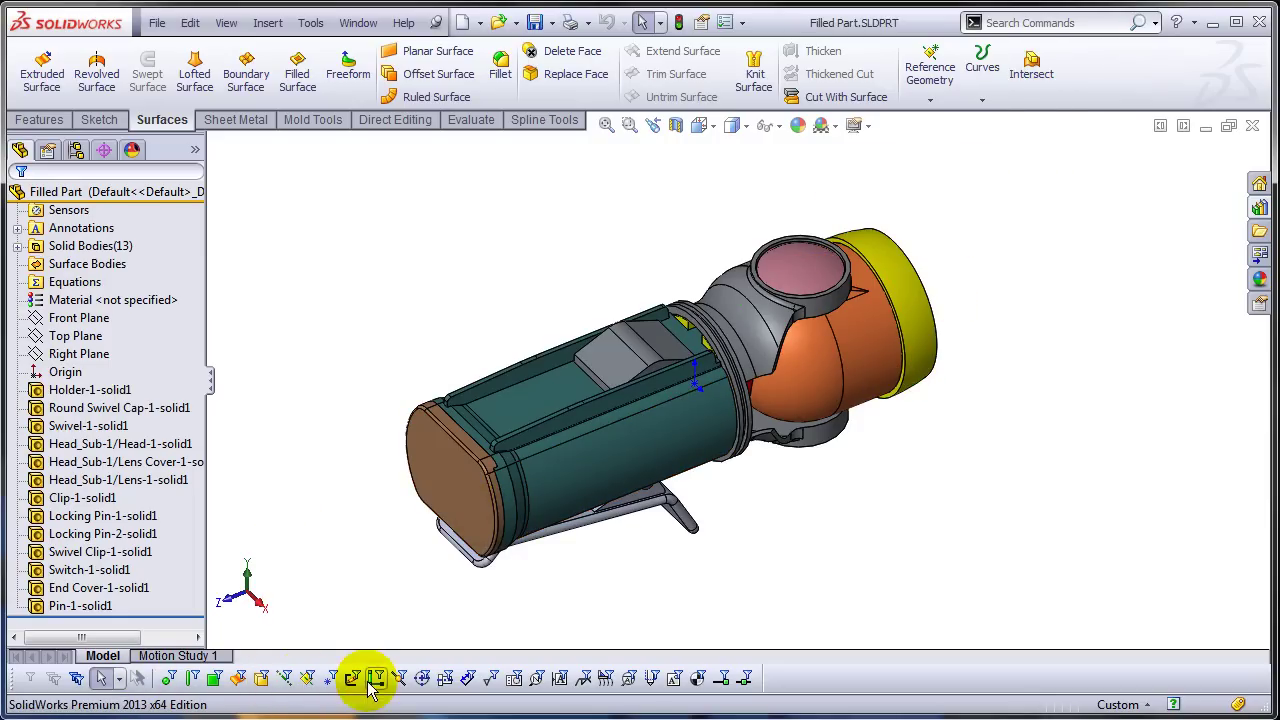
Step: Intersect all solid bodies, selected with Ctrl+A, to fill the enclosed cavities
left_click(1033, 82)
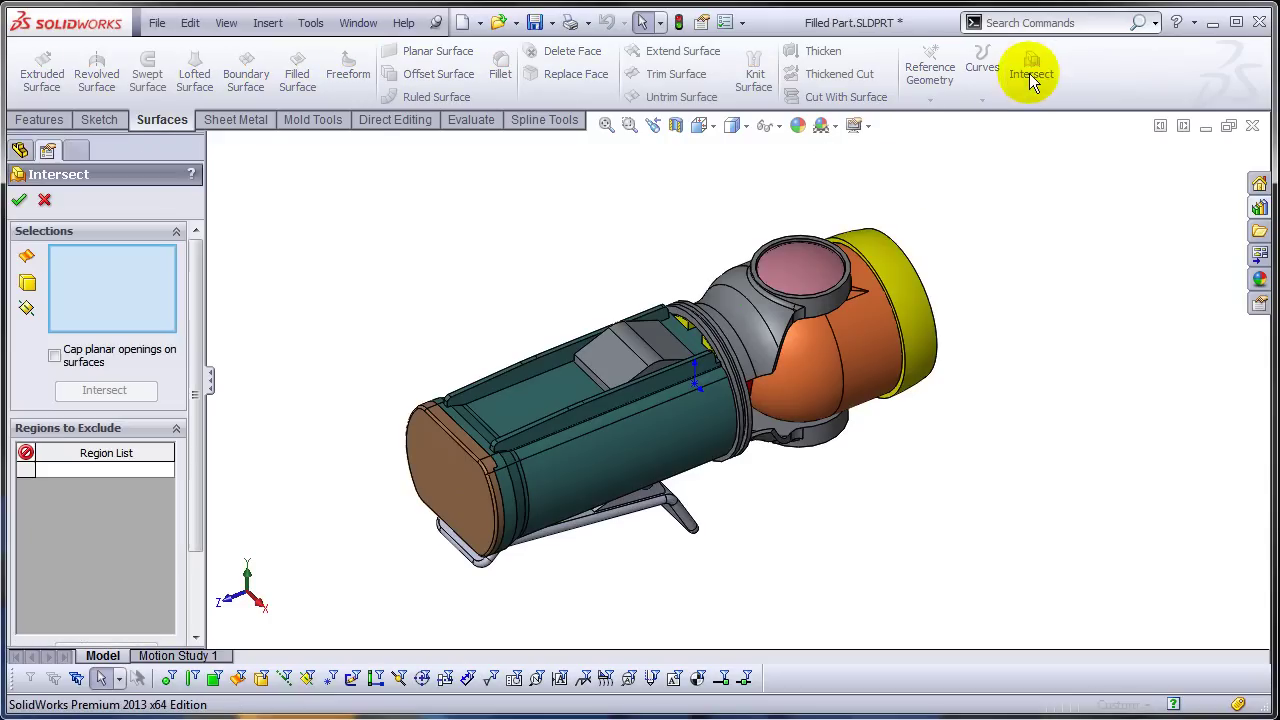
left_click(263, 680)
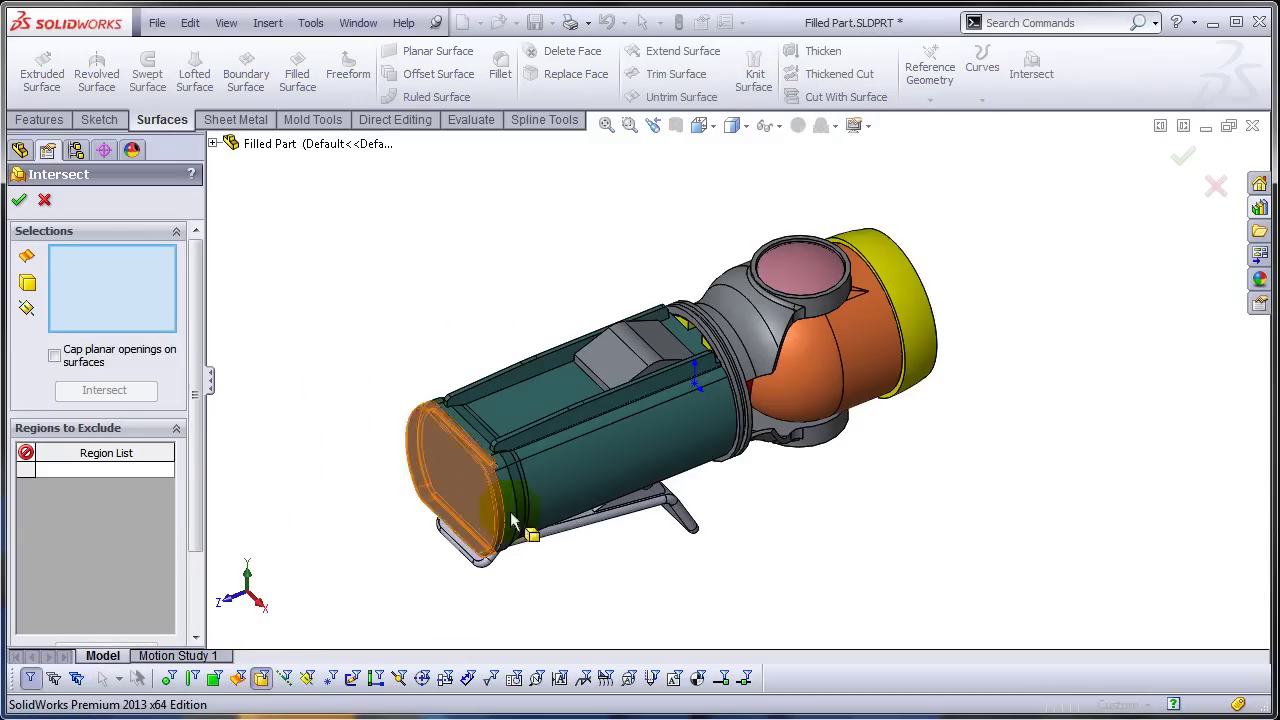
left_click(587, 484)
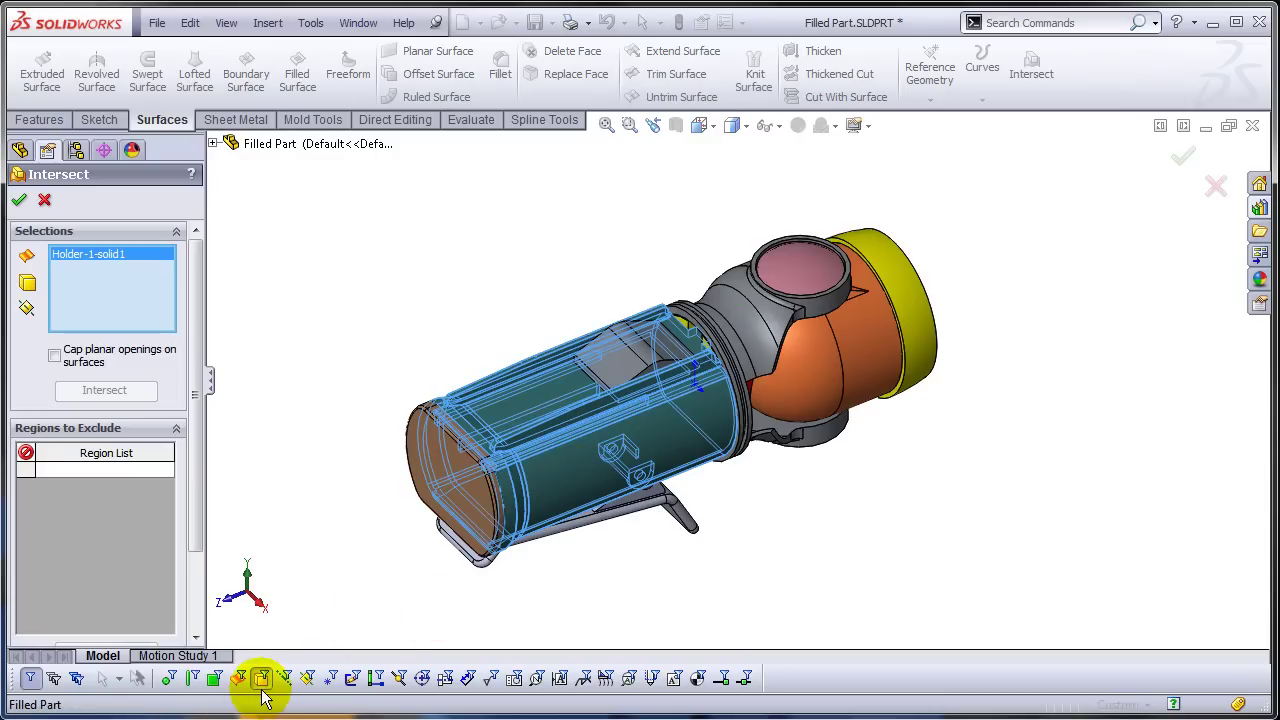
left_click(575, 470)
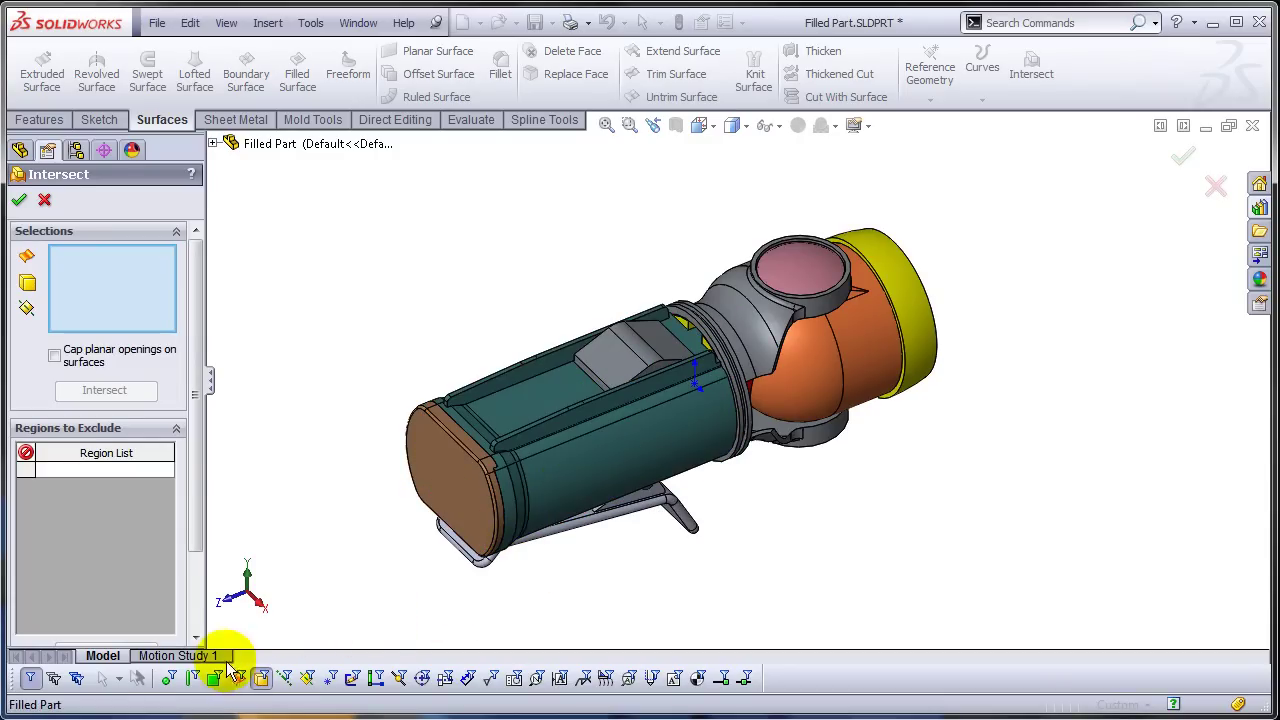
left_click(262, 679)
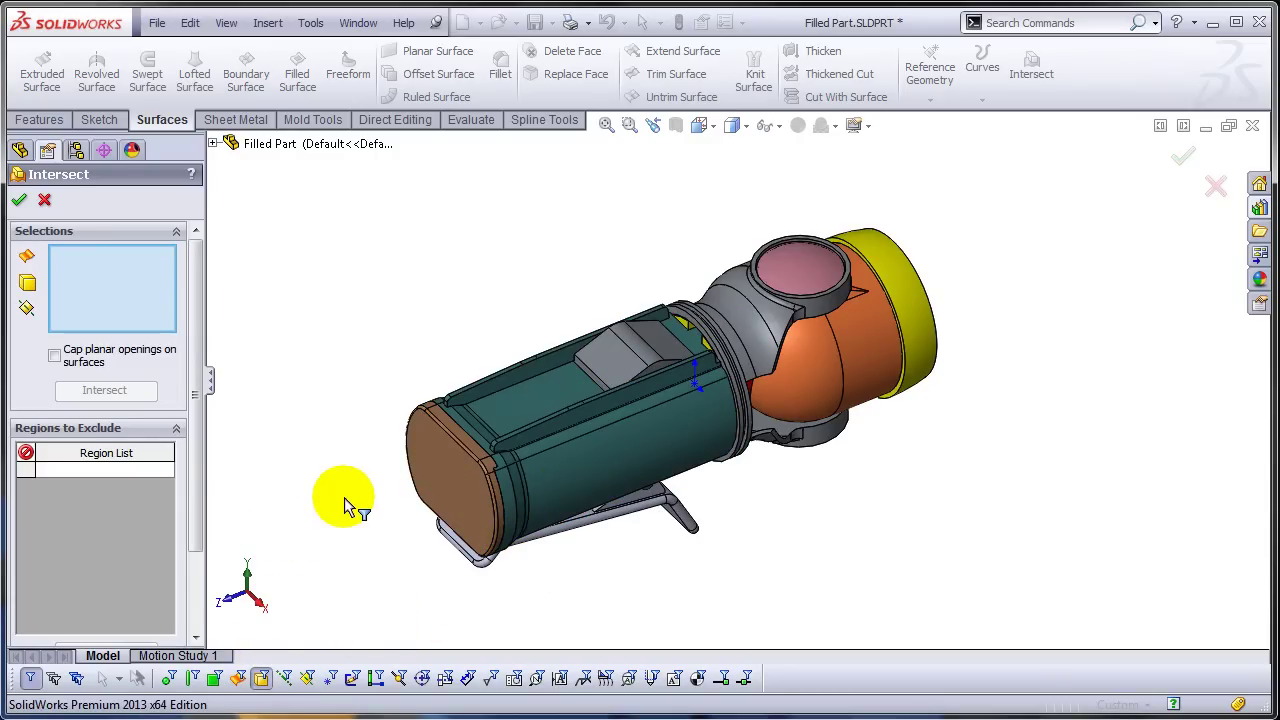
key("ctrl+a")
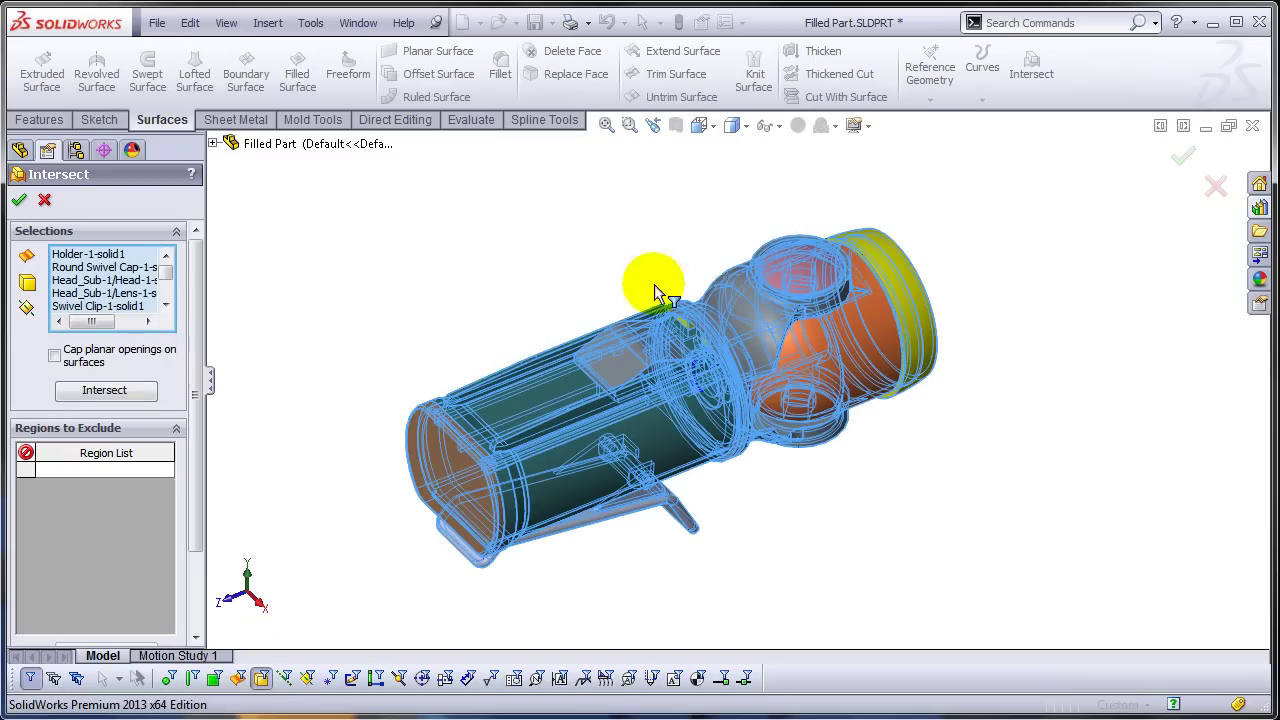
left_click(263, 679)
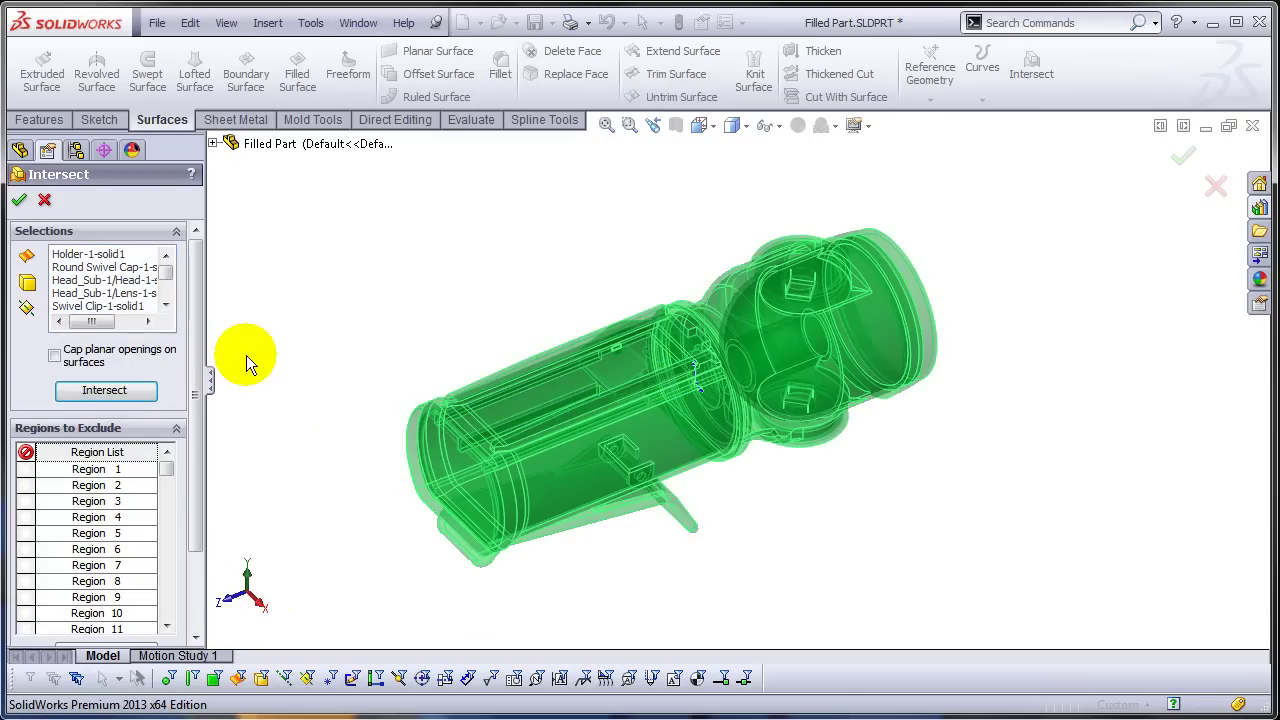
left_click(19, 201)
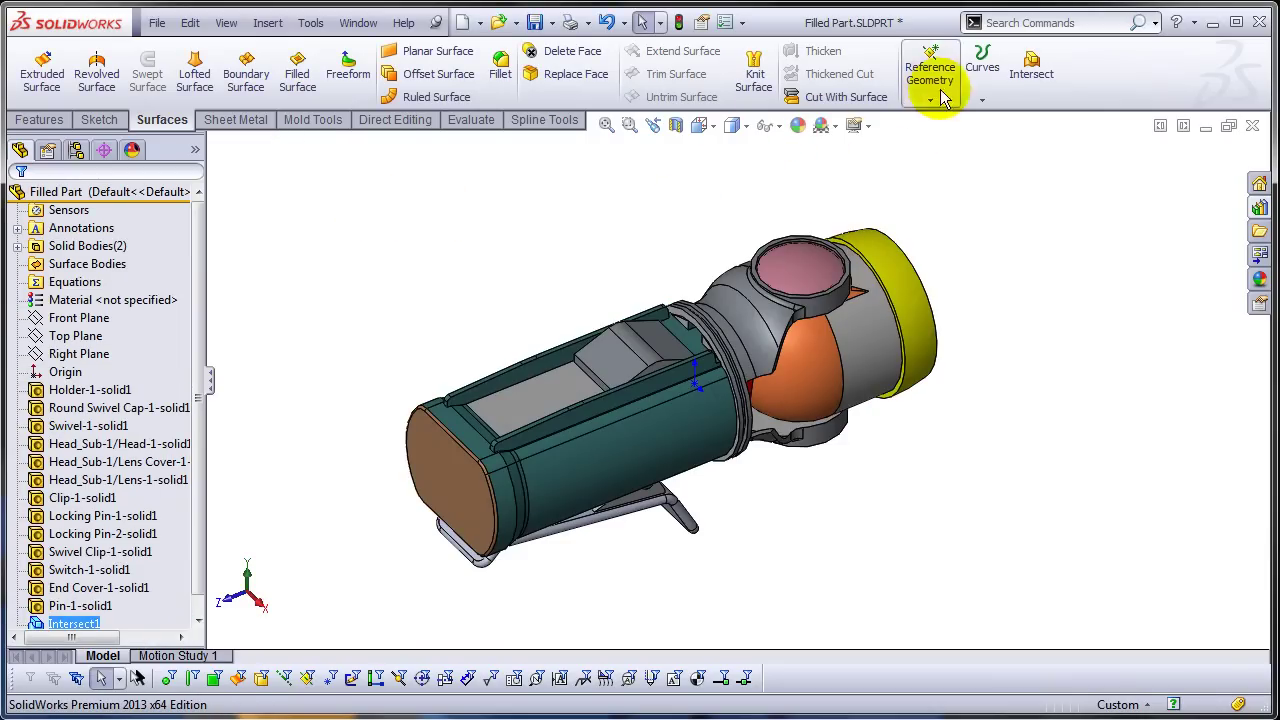
Step: Inspect the filled interior in a Top Plane section view, then turn the cutaway off
left_click(676, 127)
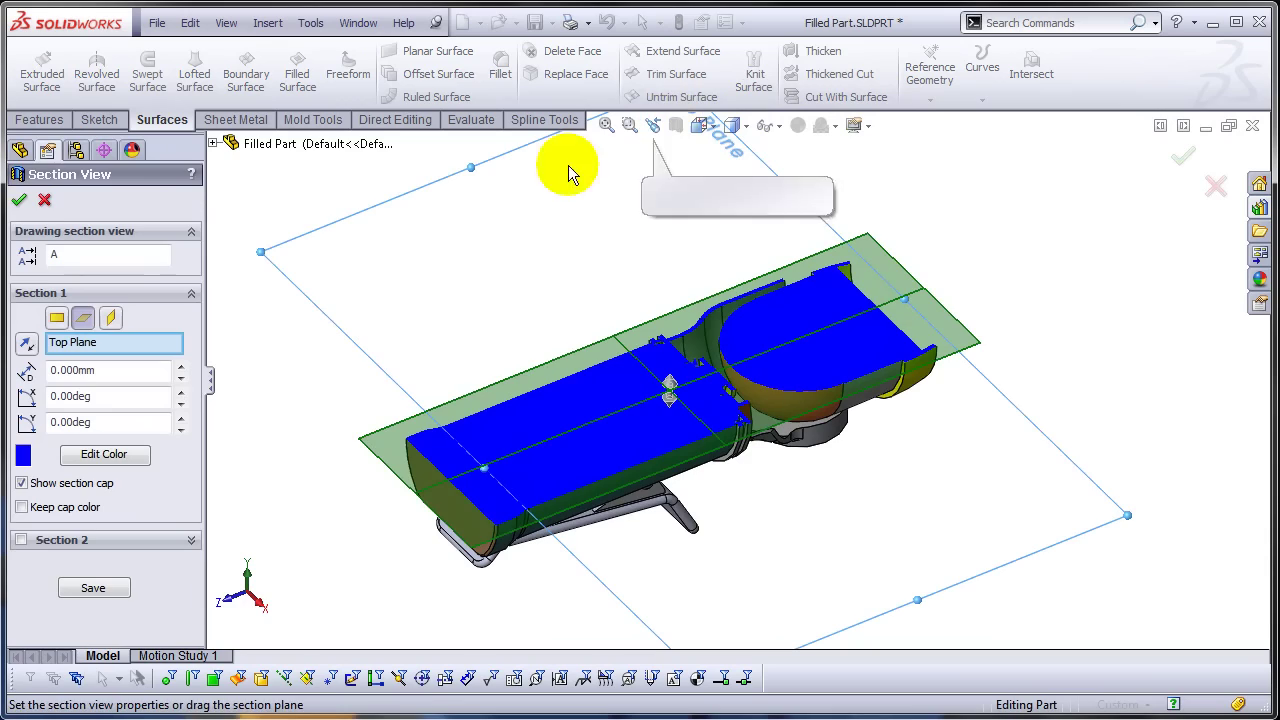
left_click(20, 191)
scroll(643, 437, "down", 5)
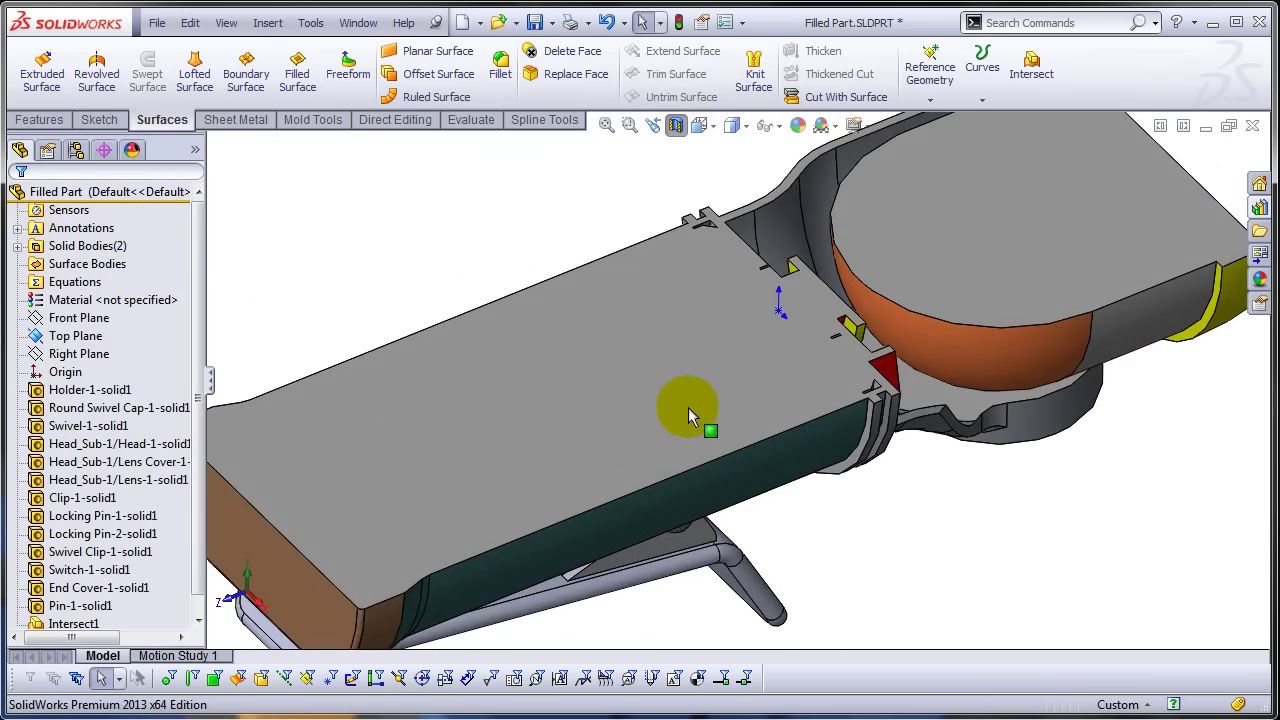
mouse_move(688, 407)
middle_mouse_down()
mouse_move(663, 530)
mouse_move(703, 509)
mouse_move(705, 480)
mouse_move(666, 486)
mouse_move(646, 434)
mouse_move(651, 349)
mouse_move(655, 413)
middle_mouse_up()
key("f")
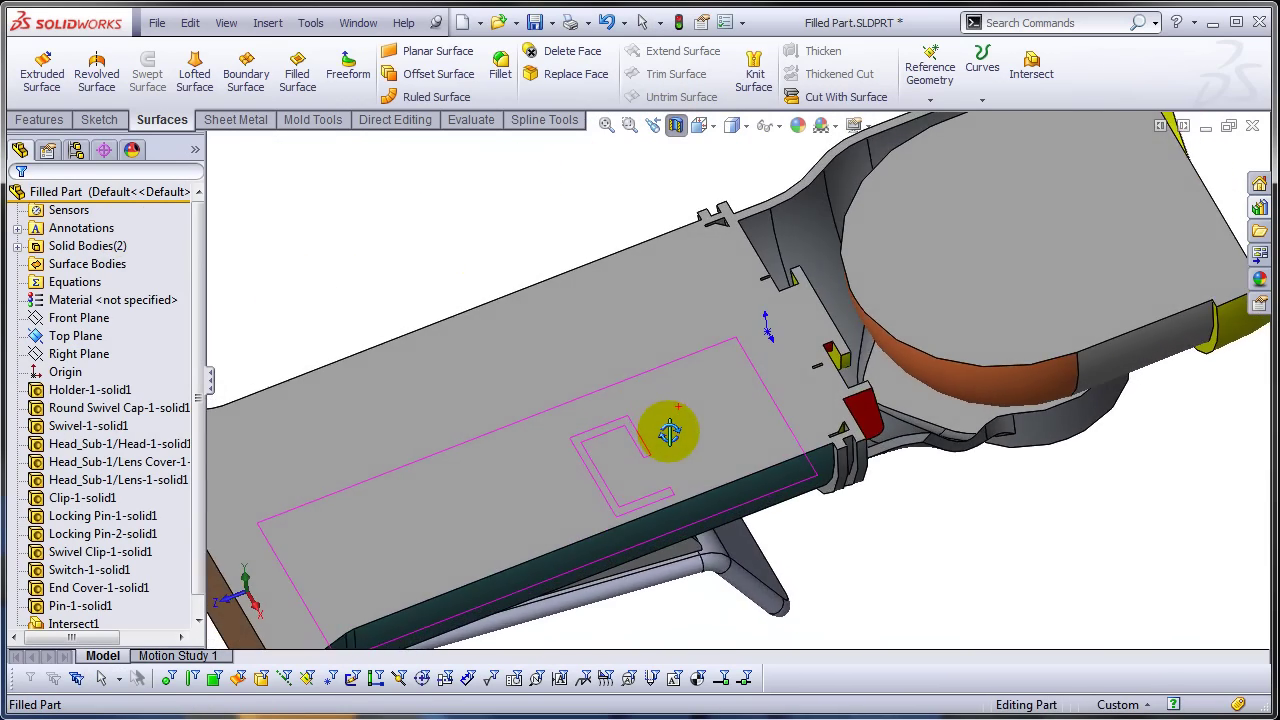
left_click(675, 128)
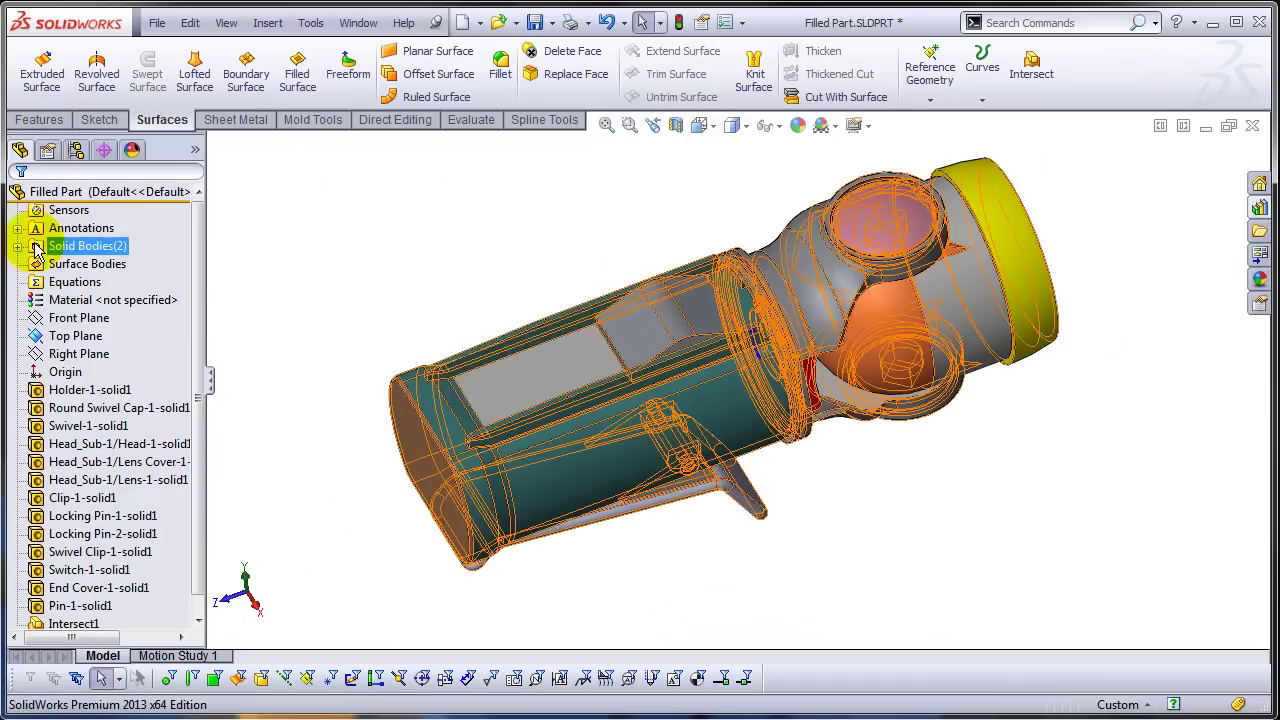
Step: Expand Solid Bodies and highlight Intersect1[1] and Intersect1[2] in turn
left_click(17, 246)
left_click(95, 266)
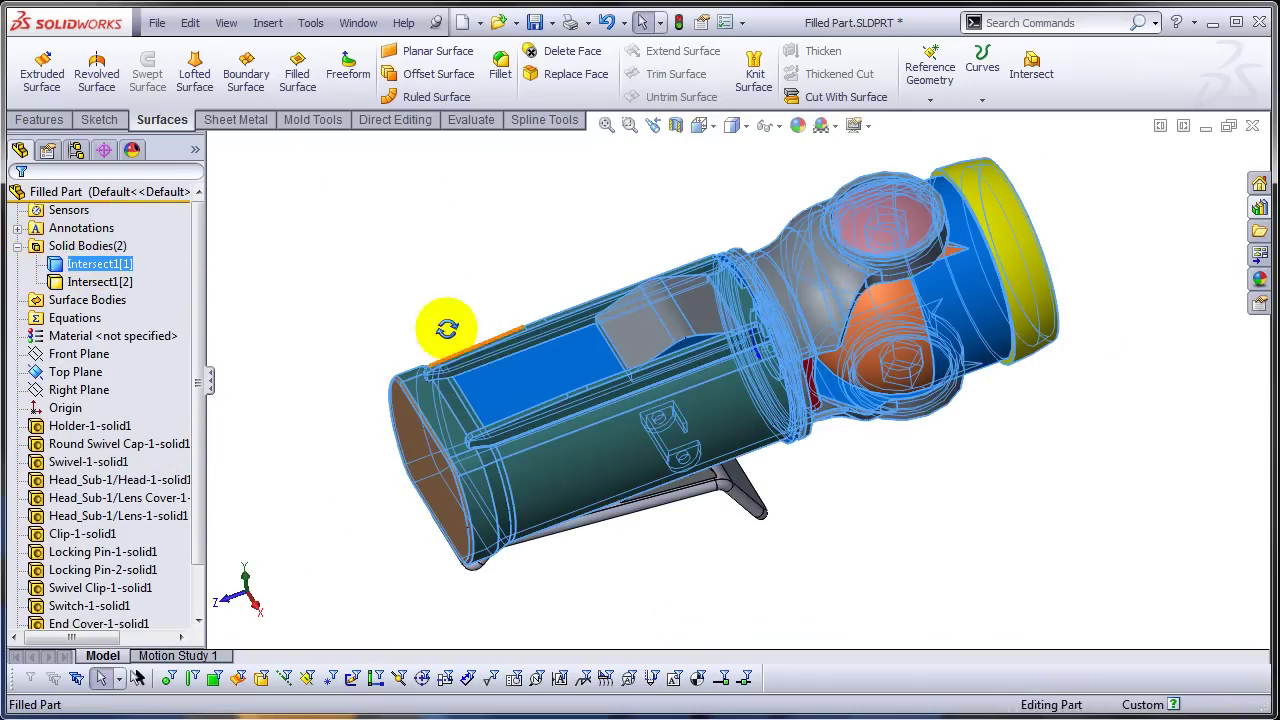
middle_click_drag(443, 329, 430, 255)
left_click(99, 282)
key("Escape")
scroll(670, 455, "down", 5)
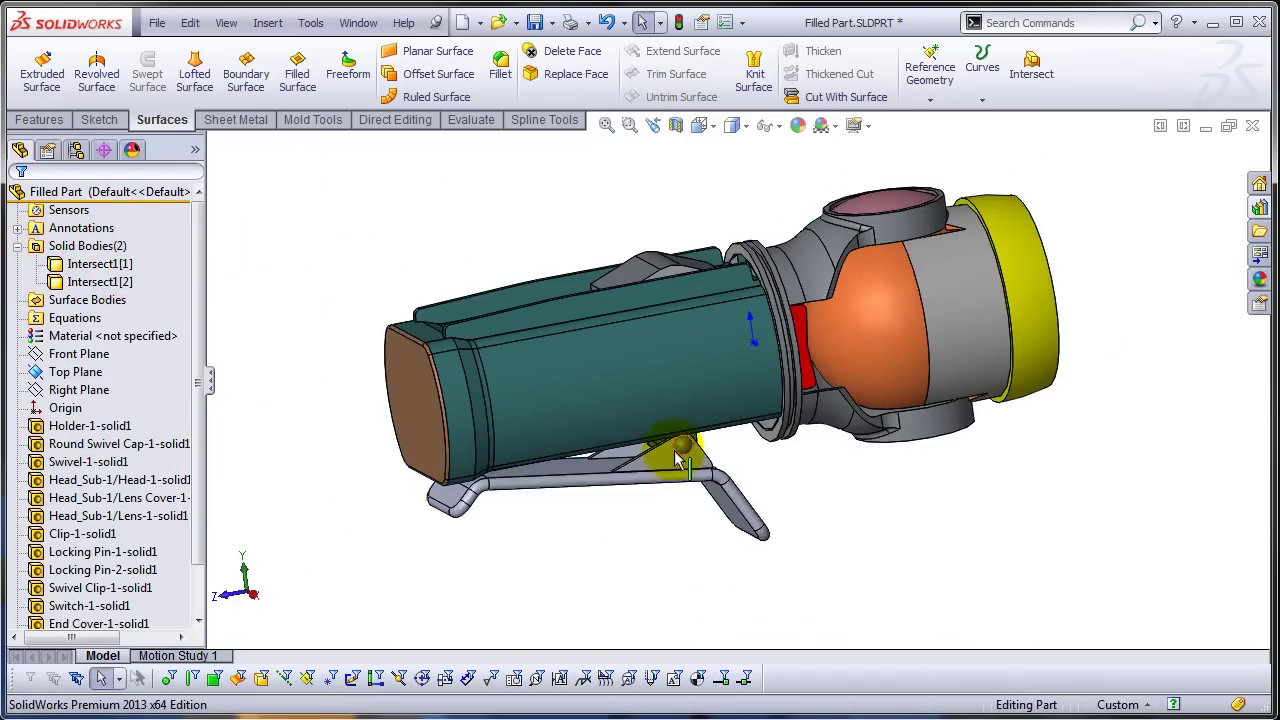
scroll(815, 378, "up", 5)
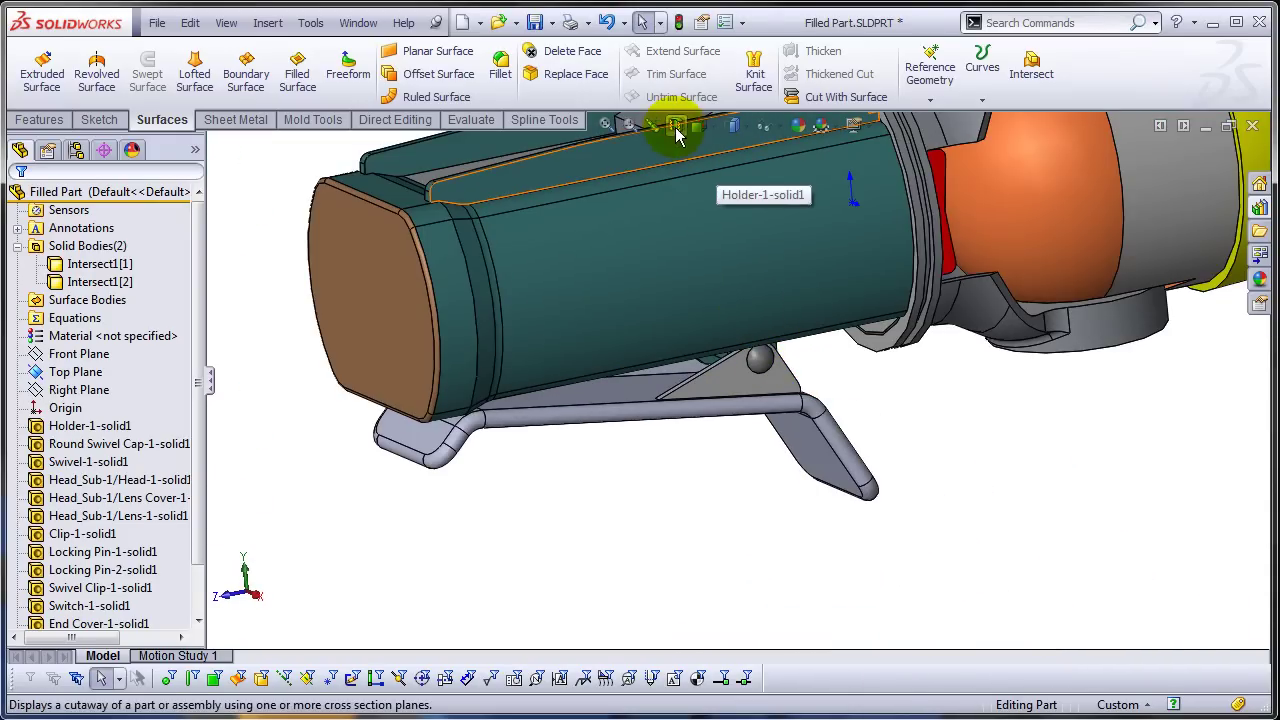
scroll(757, 363, "down", 3)
scroll(757, 363, "up", 3)
middle_click_drag(757, 363, 461, 342)
left_click(461, 342)
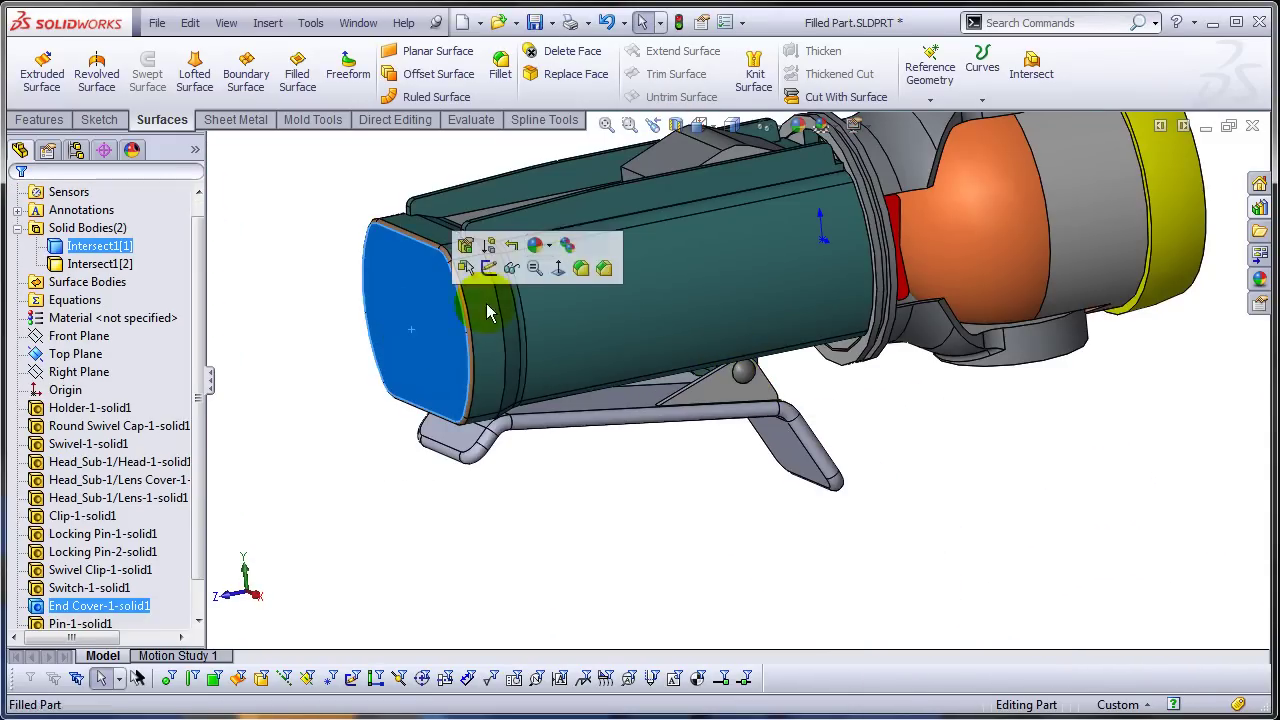
left_click(676, 124)
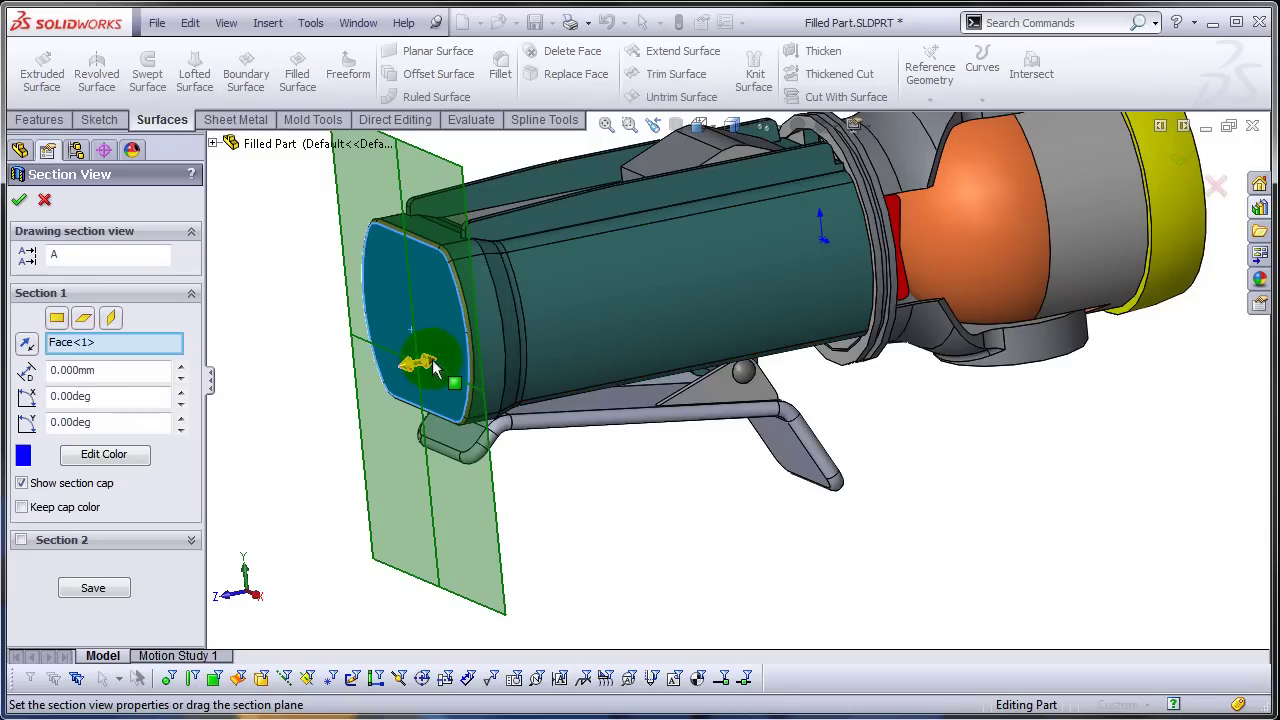
left_click_drag(432, 362, 736, 368)
scroll(727, 354, "down", 6)
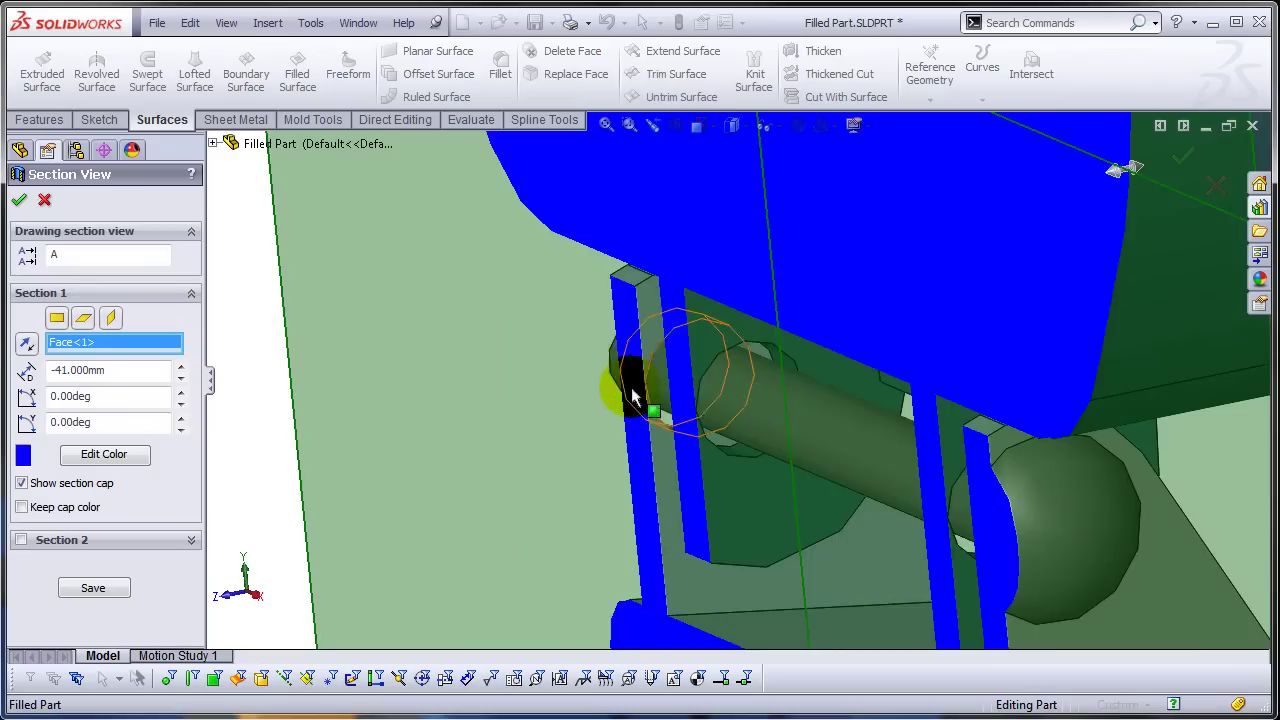
scroll(660, 455, "up", 4)
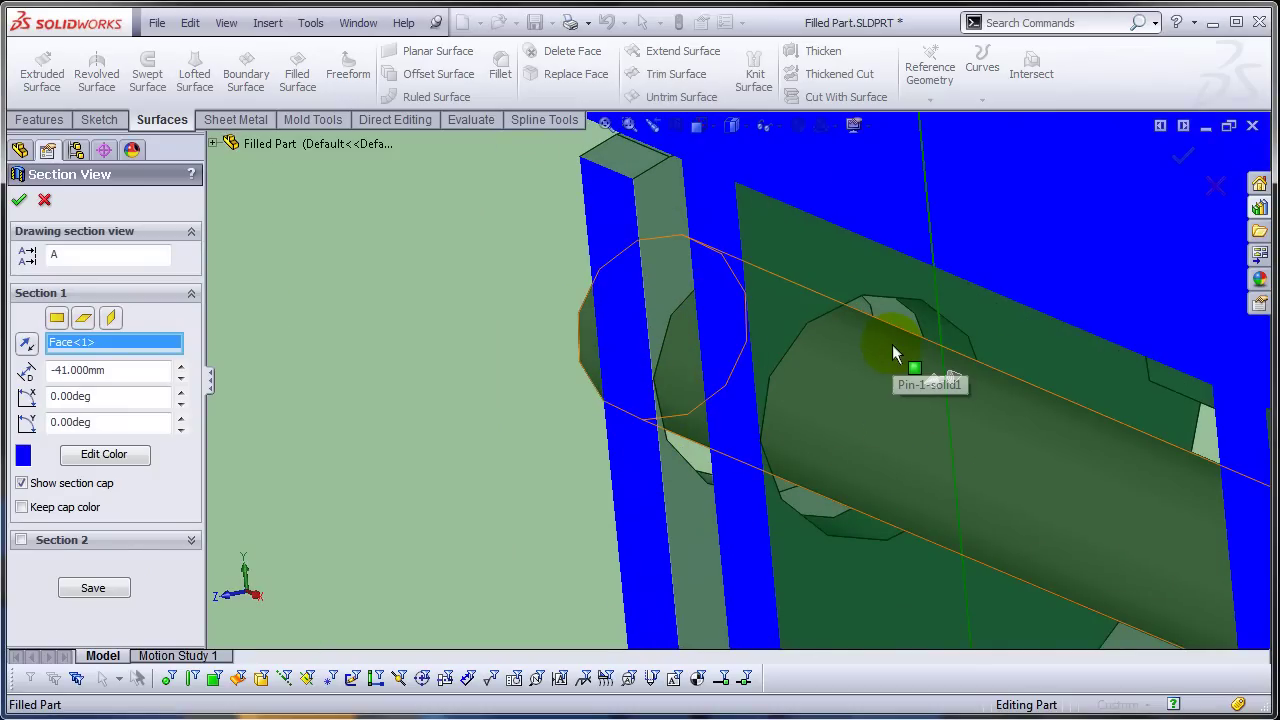
scroll(880, 343, "down", 4)
scroll(876, 352, "up", 4)
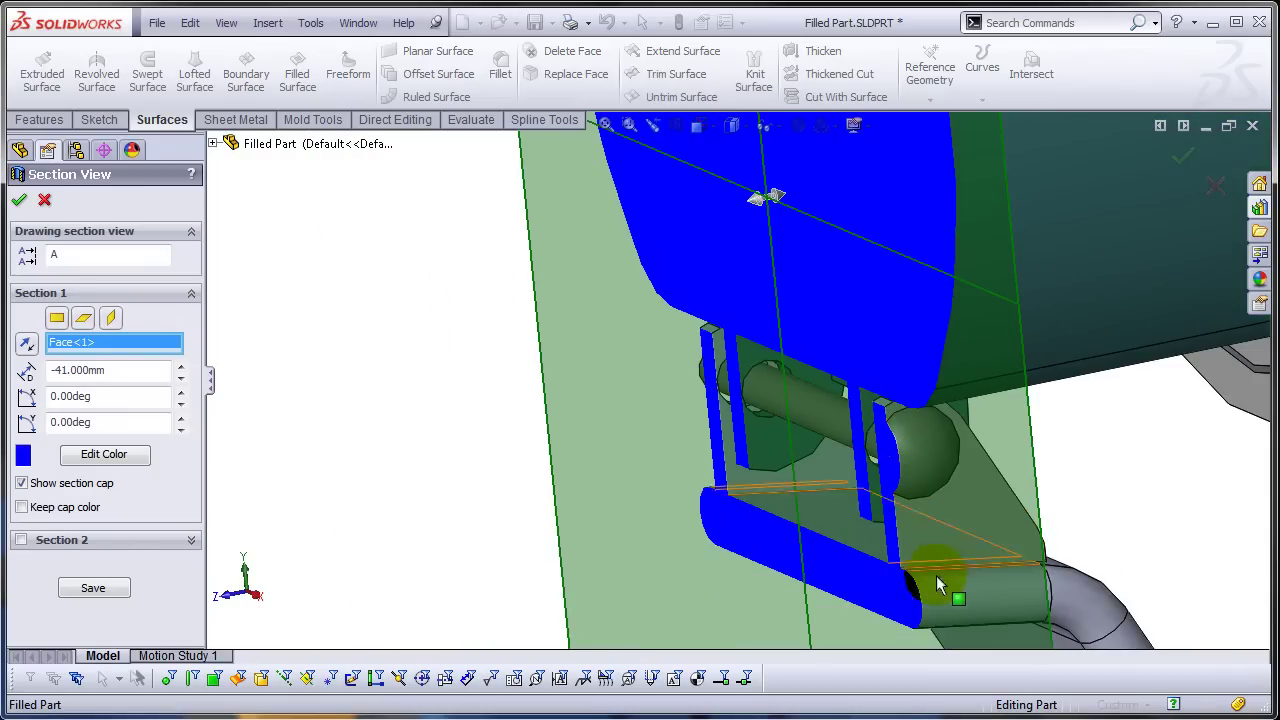
left_click(44, 199)
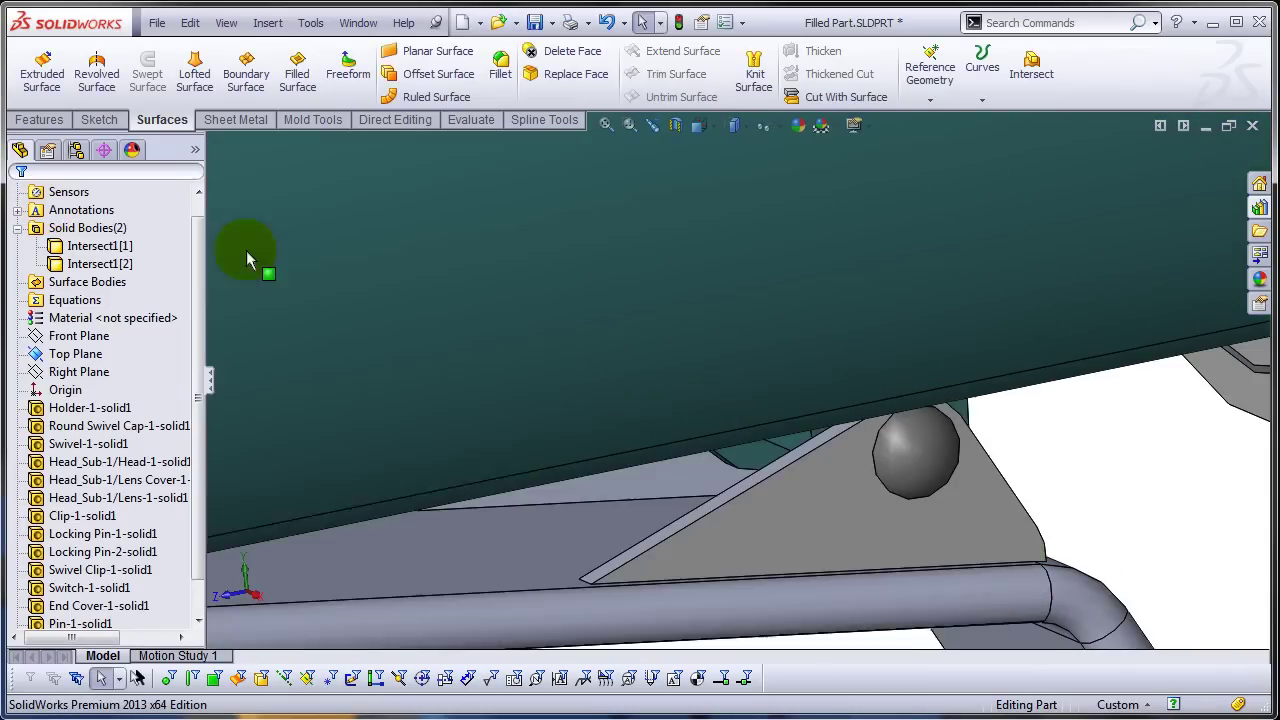
scroll(617, 343, "up", 6)
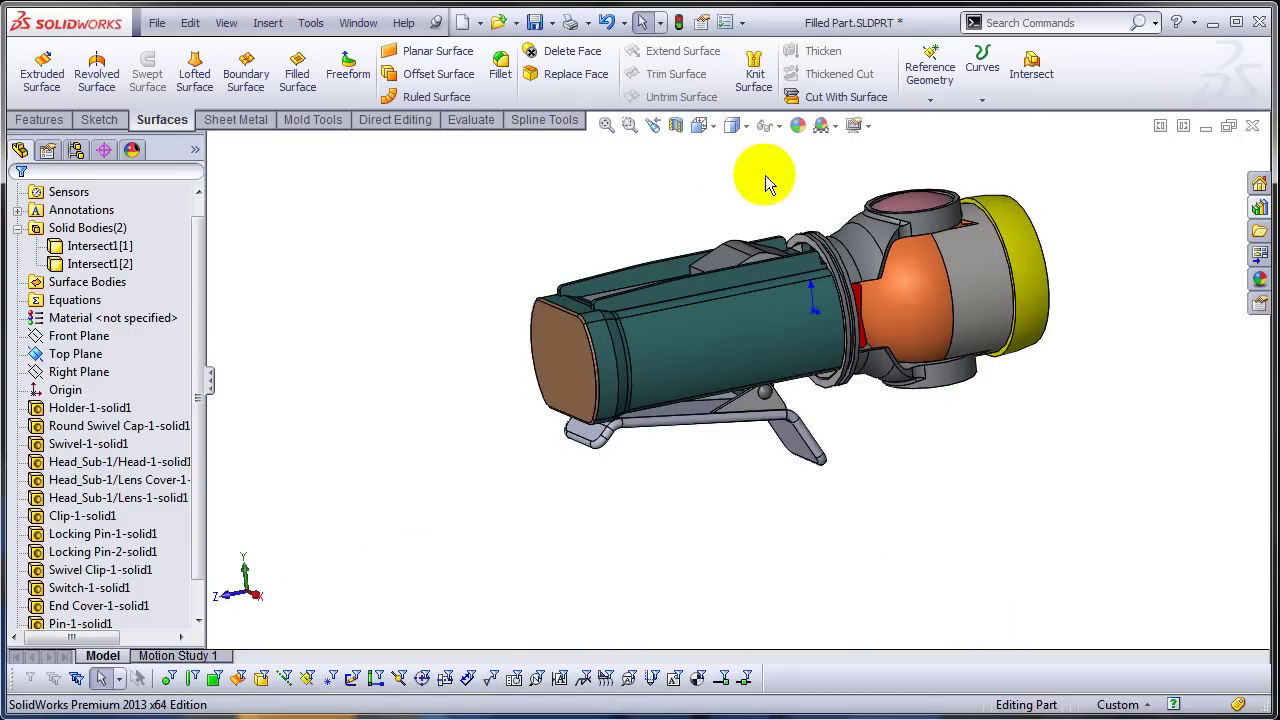
middle_click_drag(766, 180, 943, 180)
scroll(943, 180, "down", 3)
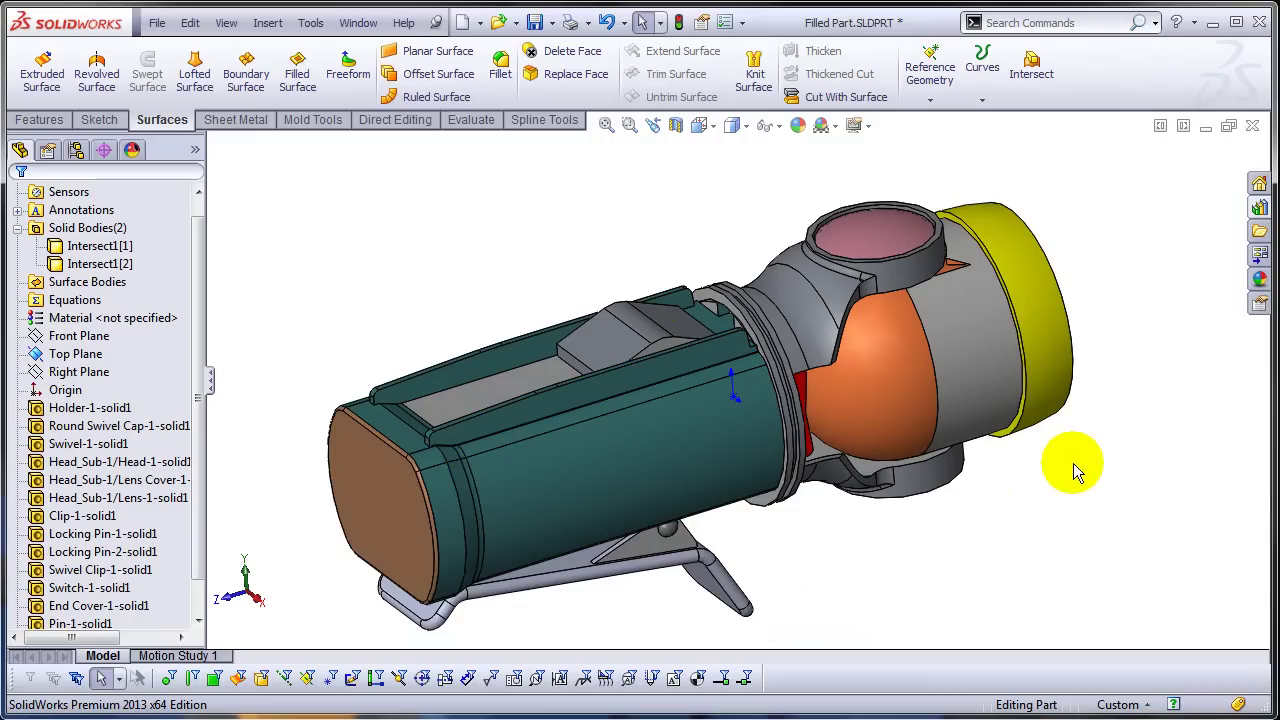
middle_click_drag(641, 471, 643, 505)
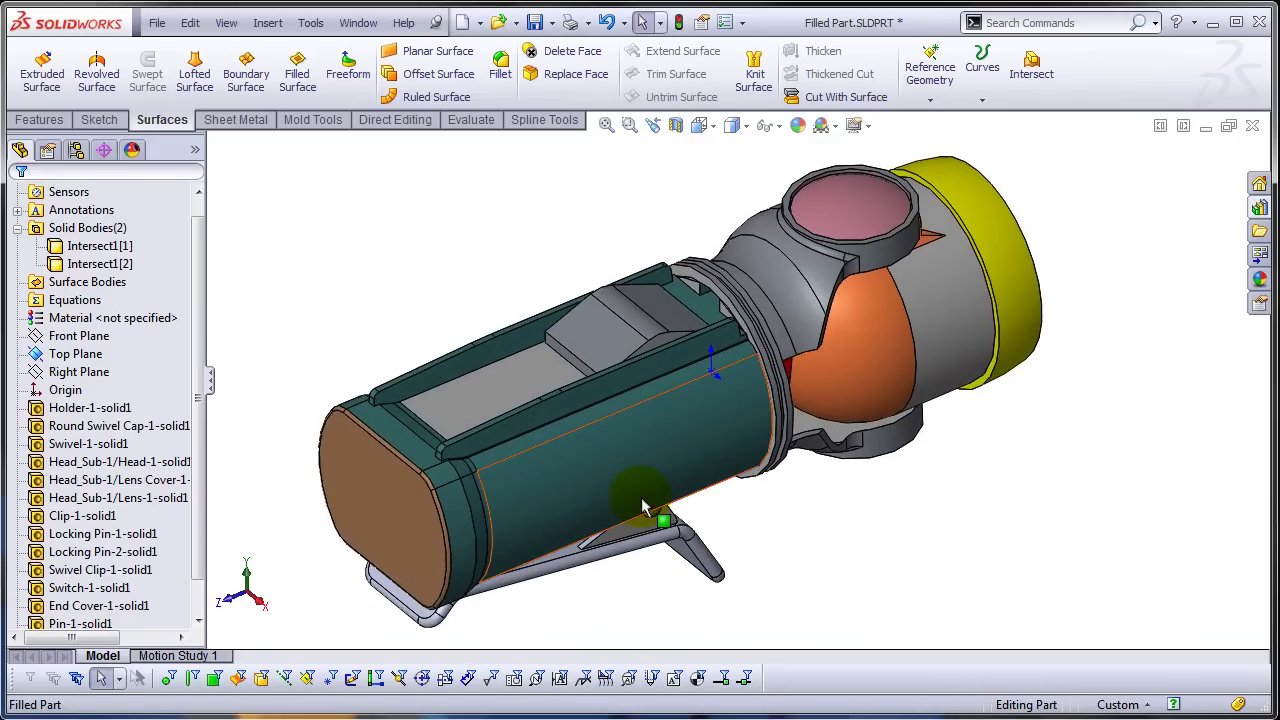